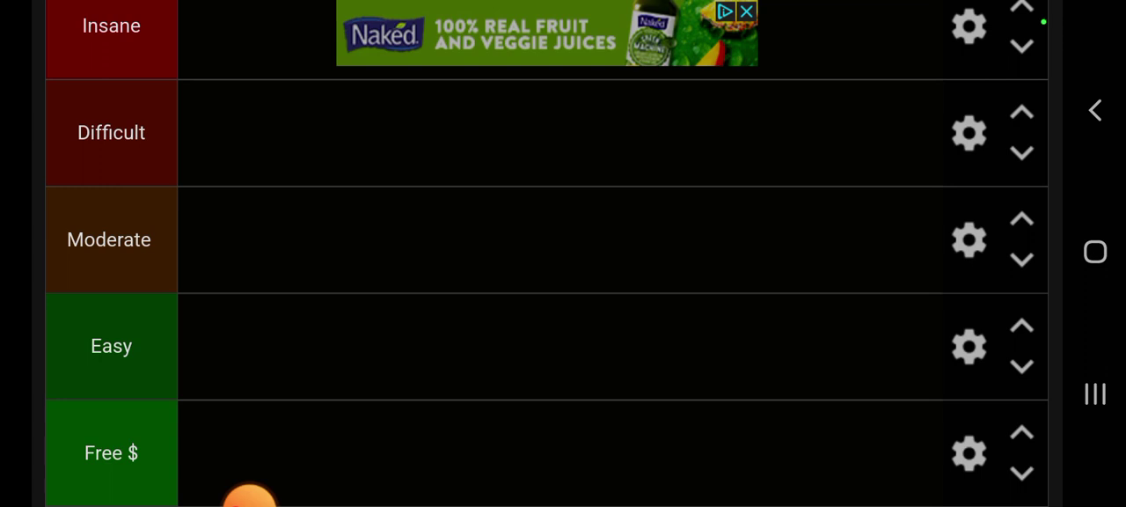
scroll(545, 264, "down", 3)
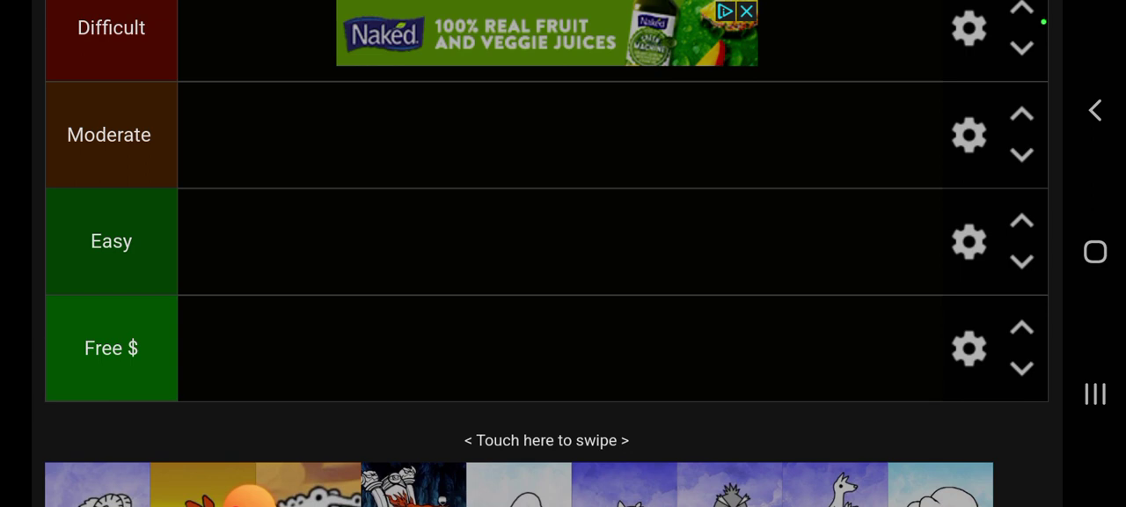
scroll(545, 264, "down", 5)
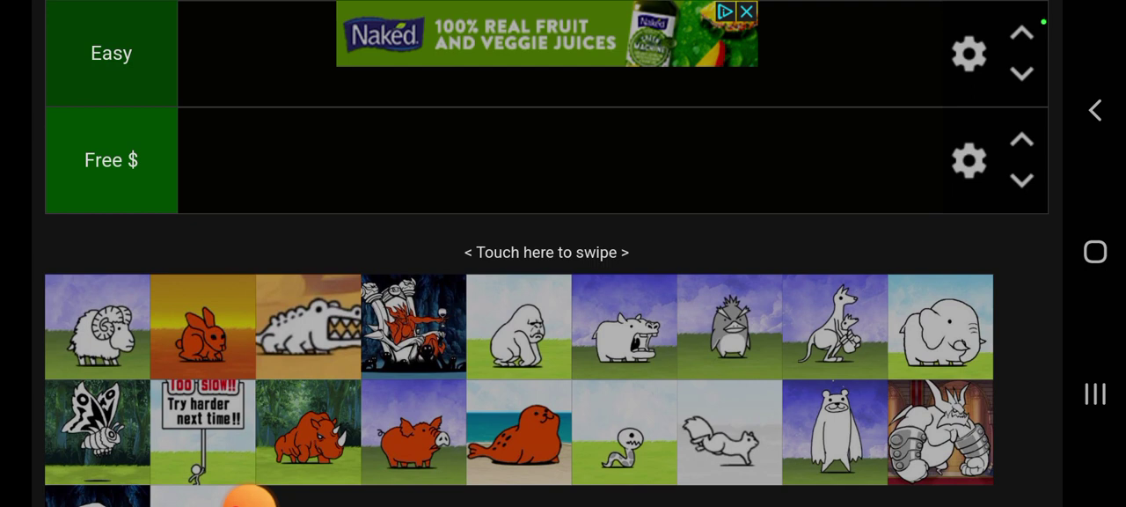
Place the ram and rabbit in Easy, the crocodile in Free $, and the warrior in Difficult
left_click(97, 326)
left_click_drag(97, 326, 230, 52)
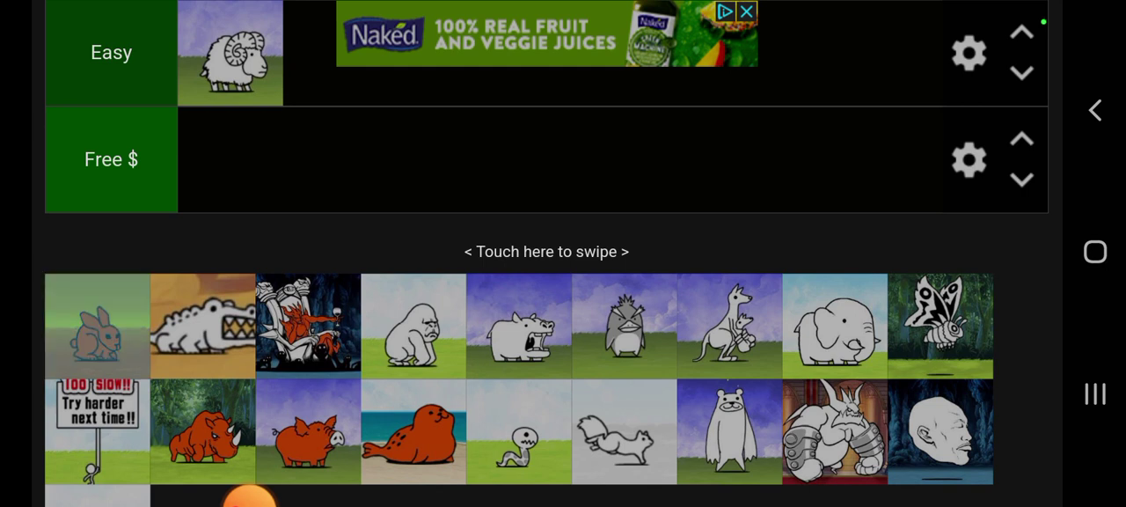
mouse_move(98, 326)
left_mouse_down()
mouse_move(308, 53)
mouse_move(334, 53)
left_mouse_up()
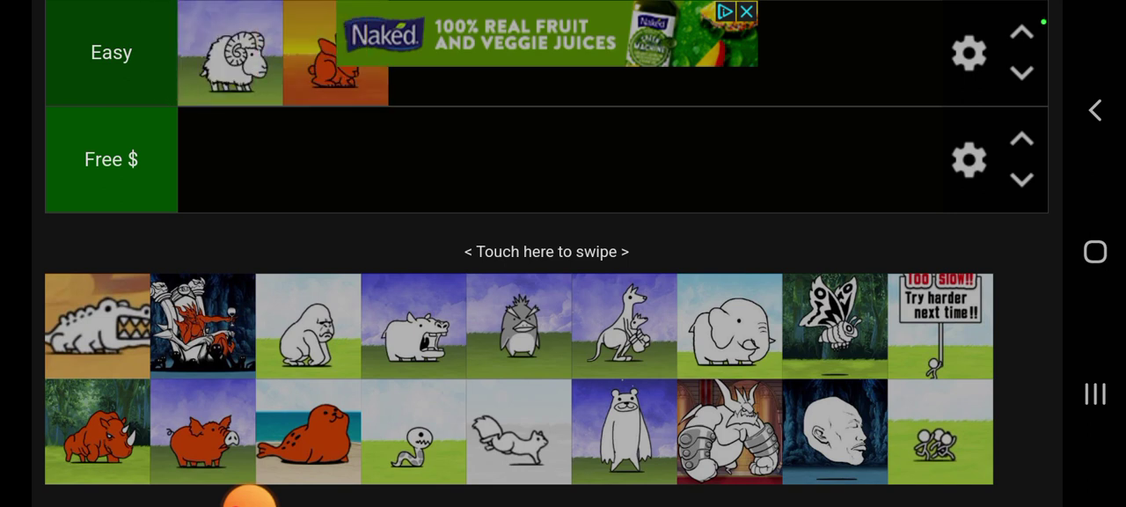
scroll(545, 246, "up", 2)
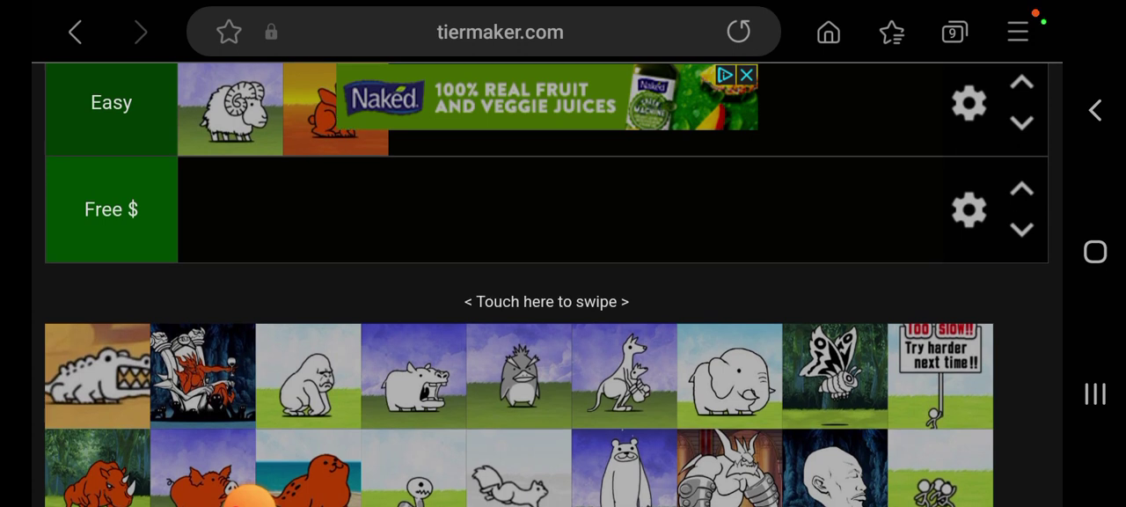
scroll(545, 290, "down", 1)
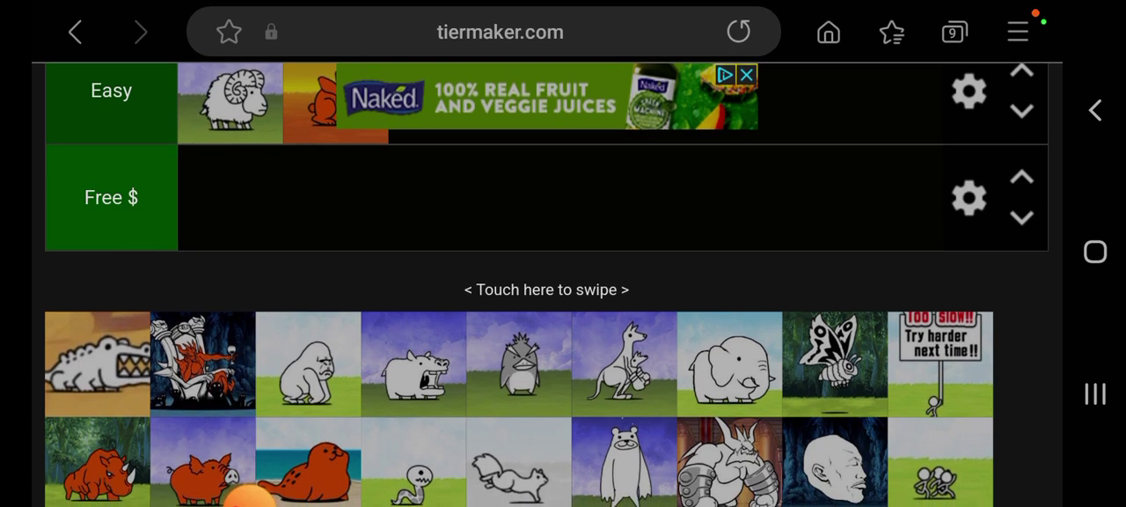
scroll(545, 291, "down", 2)
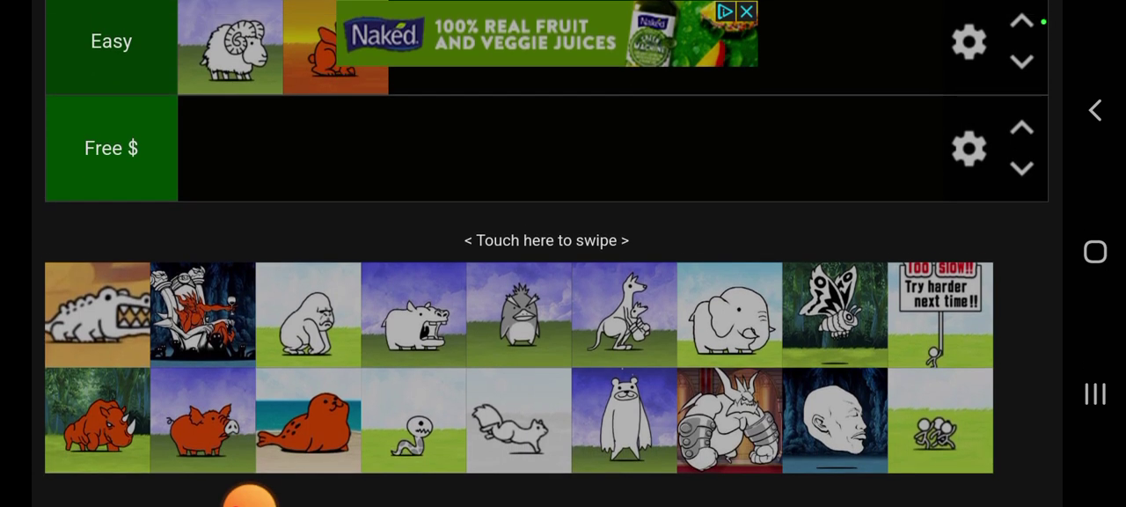
left_click_drag(97, 314, 231, 148)
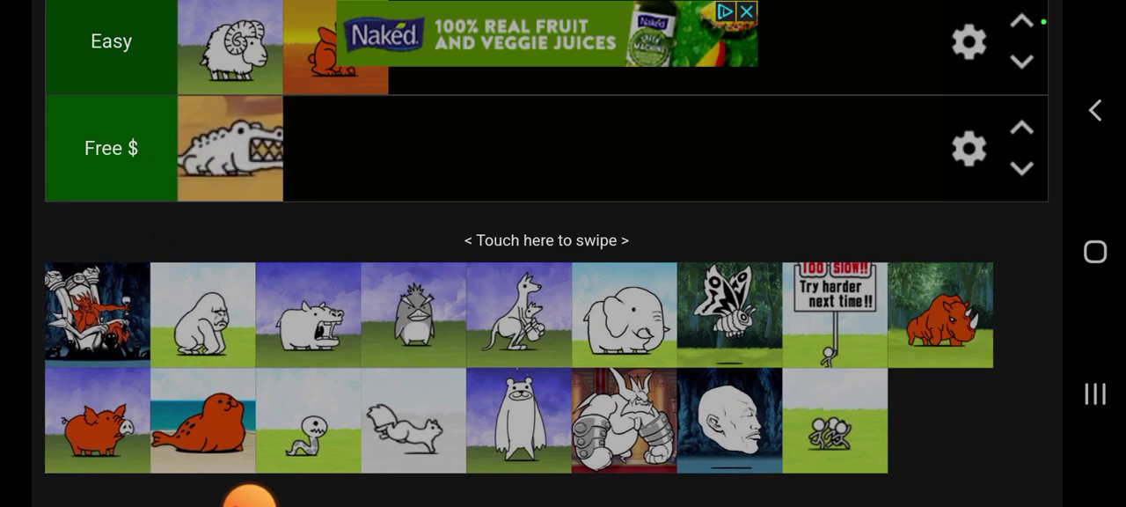
scroll(546, 291, "up", 5)
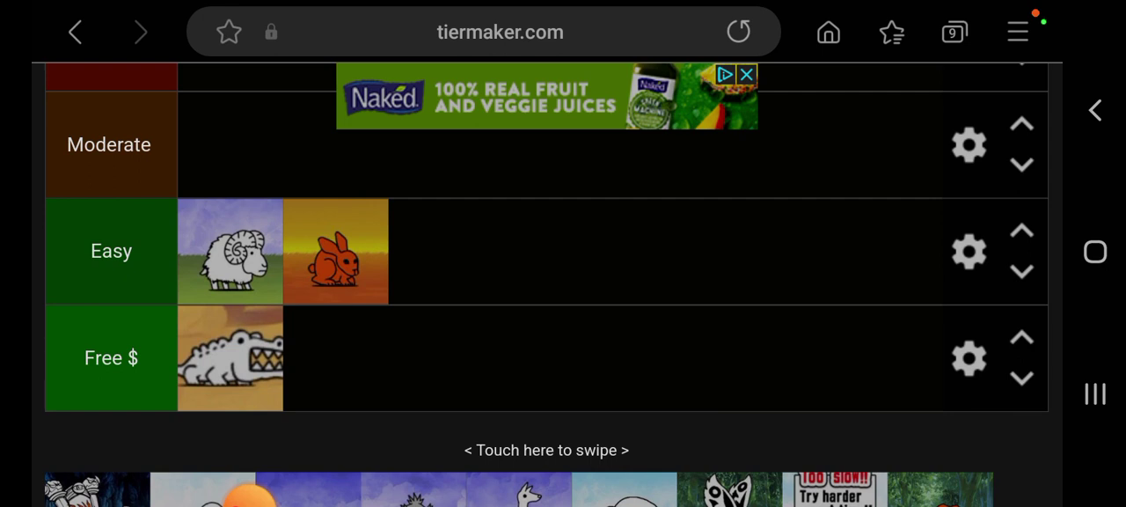
scroll(563, 264, "down", 2)
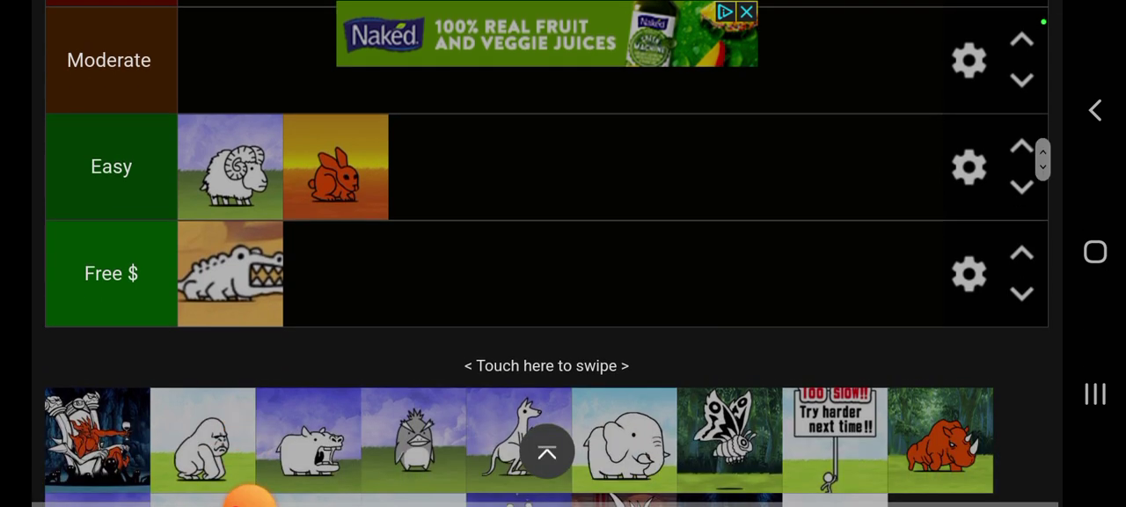
mouse_move(96, 440)
left_mouse_down()
mouse_move(211, 281)
mouse_move(229, 60)
left_mouse_up()
scroll(563, 264, "up", 3)
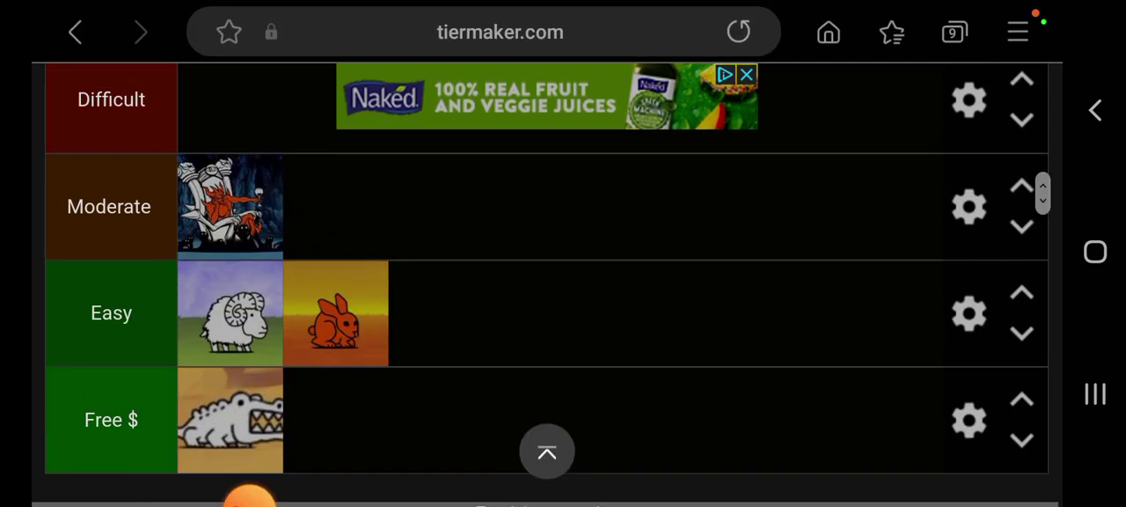
left_click_drag(231, 251, 230, 140)
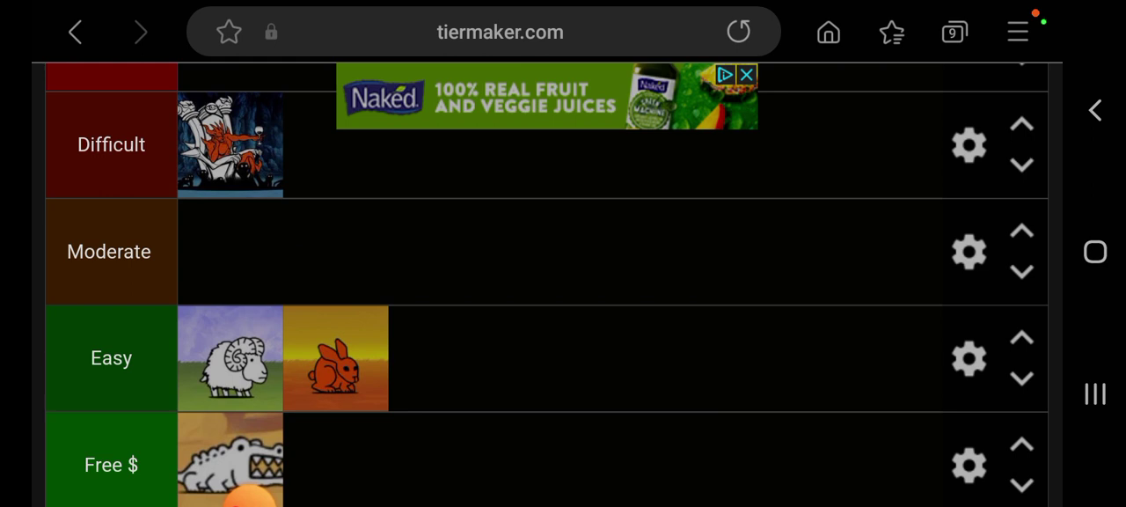
scroll(563, 263, "down", 5)
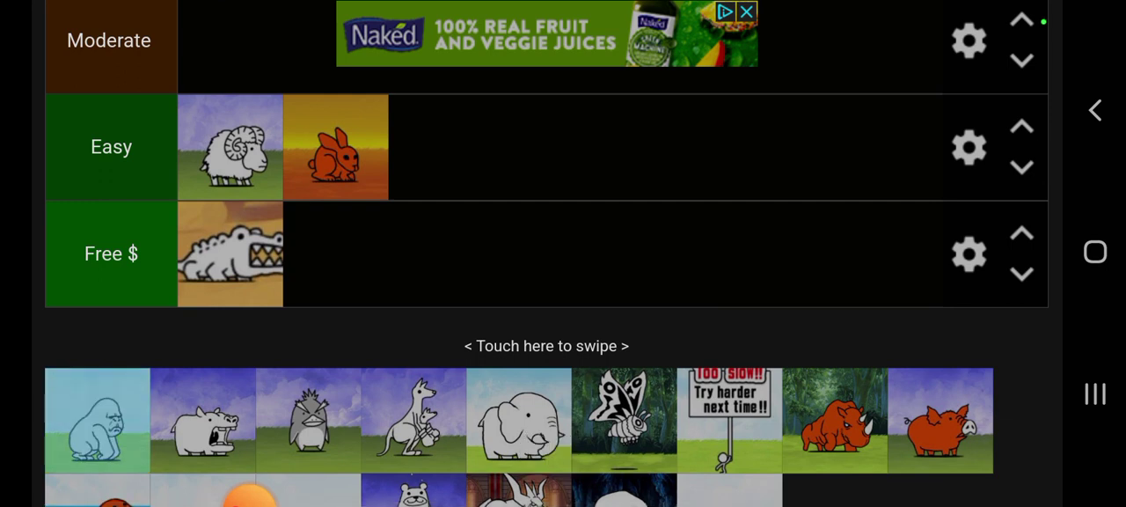
scroll(563, 264, "down", 1)
scroll(563, 264, "up", 1)
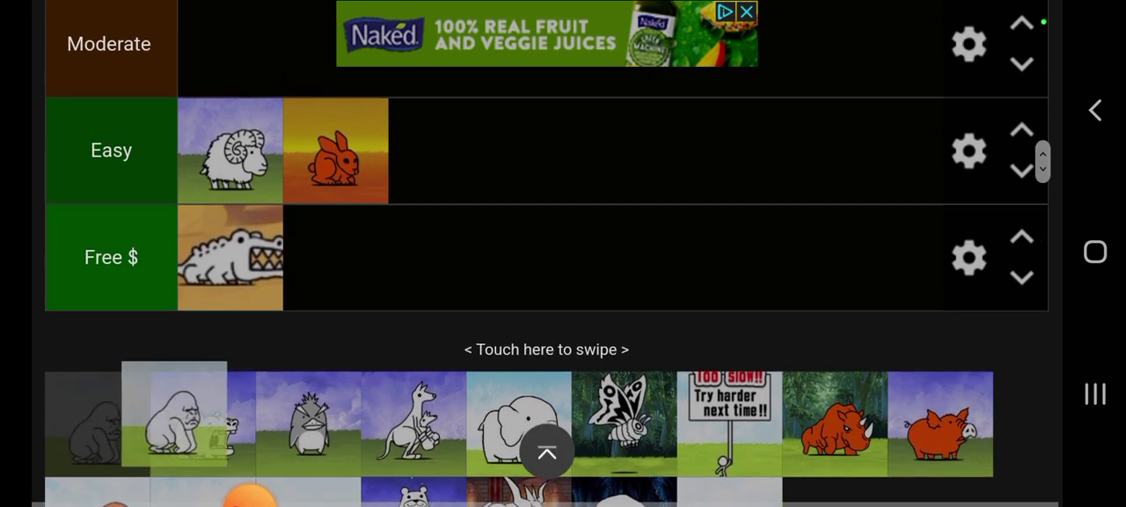
mouse_move(97, 413)
left_mouse_down()
mouse_move(341, 330)
mouse_move(193, 159)
left_mouse_up()
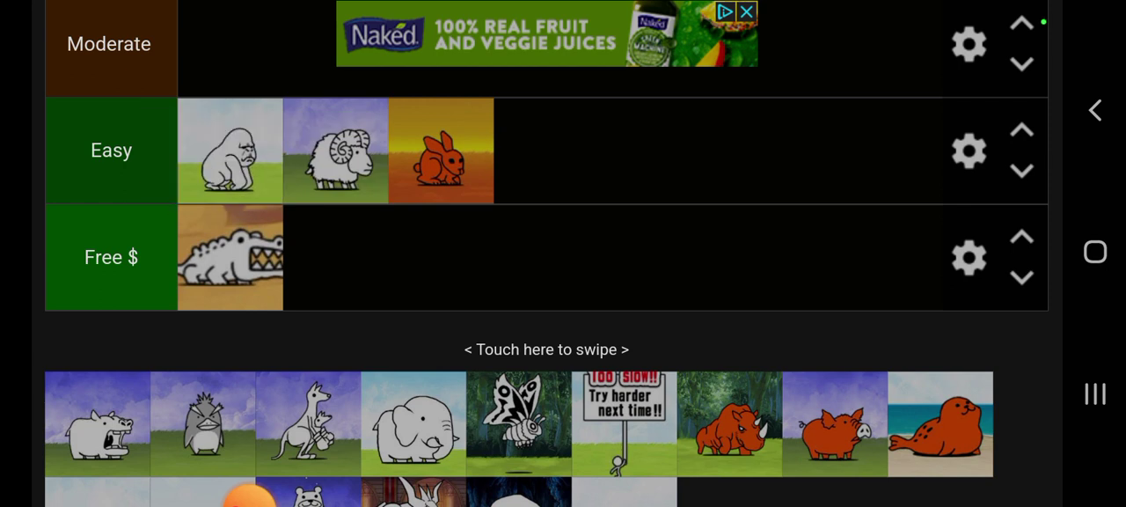
Move the hippo, gorilla and penguin from Easy into Moderate, and add the kangaroo there
mouse_move(97, 422)
left_mouse_down()
mouse_move(250, 176)
mouse_move(228, 167)
mouse_move(255, 158)
left_mouse_up()
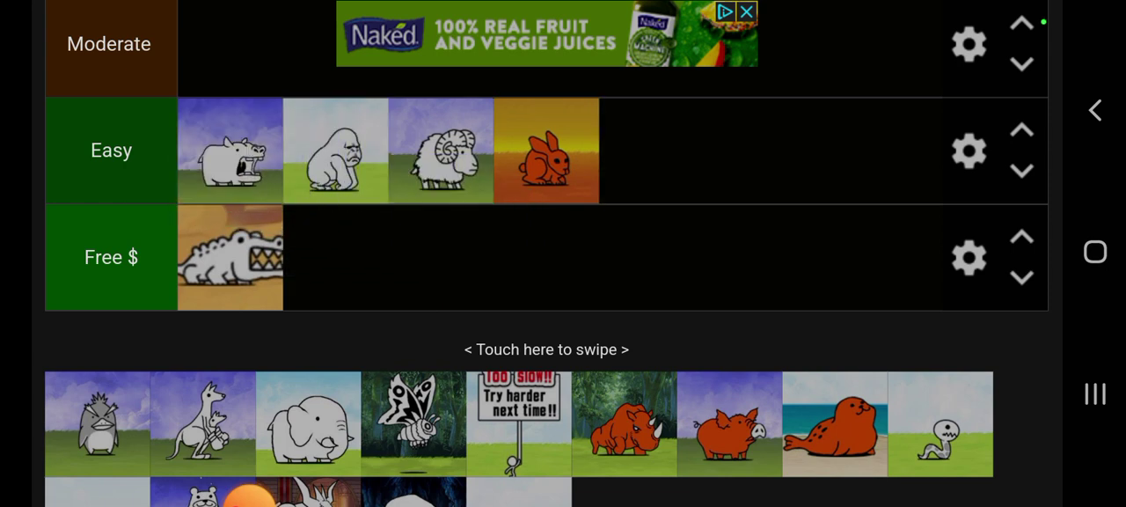
left_click_drag(97, 422, 546, 154)
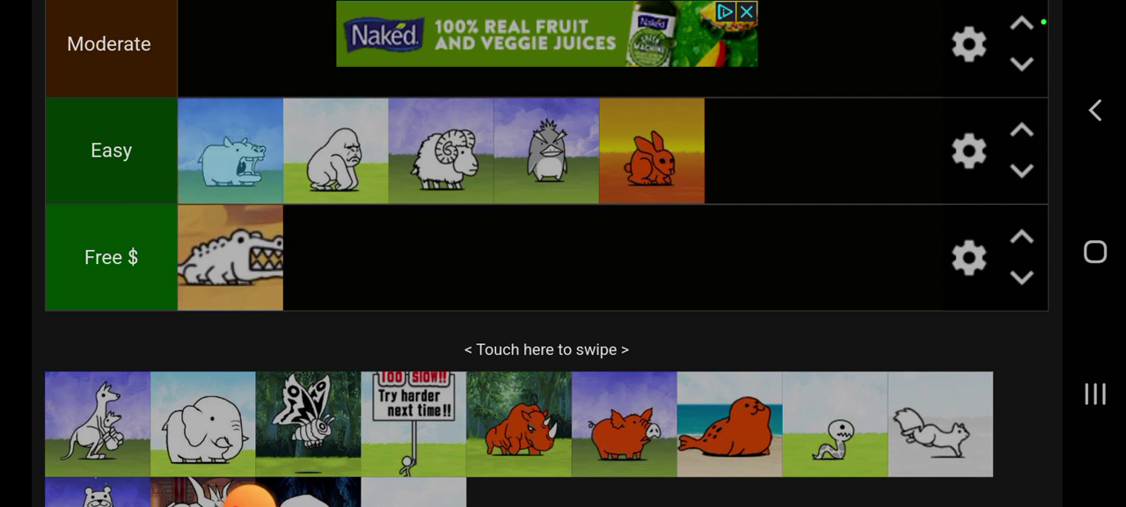
left_click_drag(230, 151, 230, 44)
left_click_drag(231, 151, 336, 44)
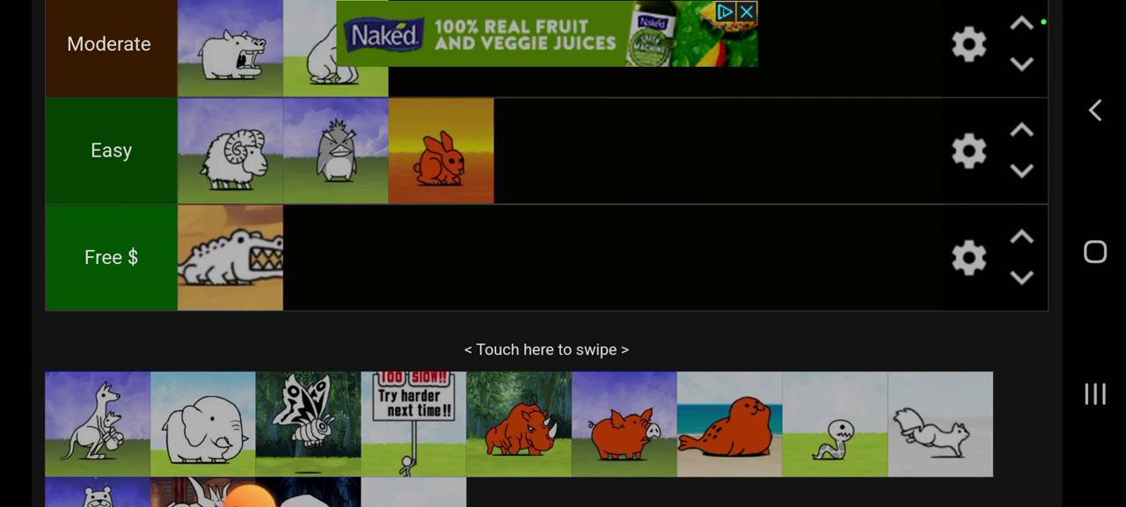
left_click_drag(336, 151, 442, 53)
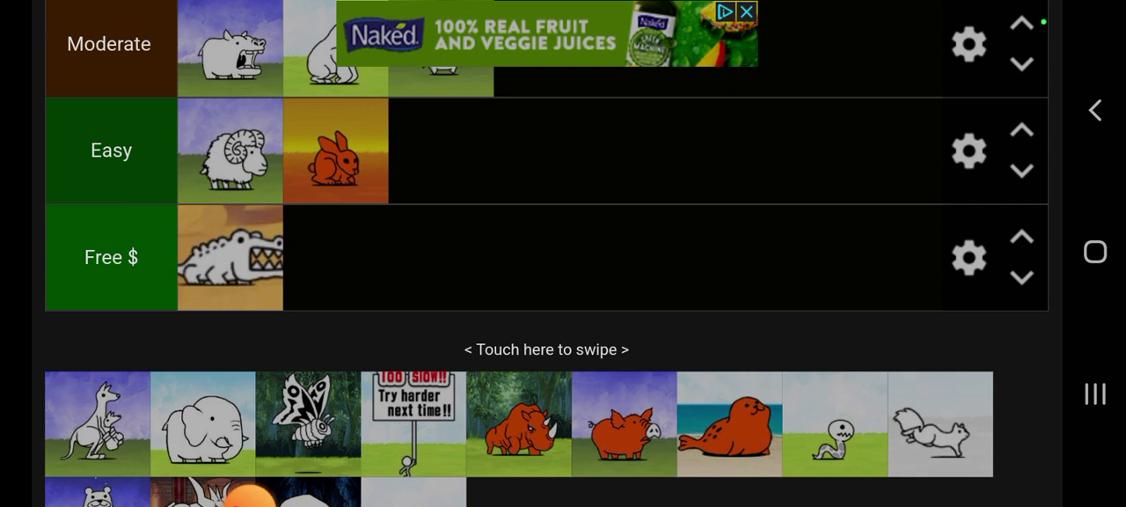
left_click_drag(97, 424, 337, 44)
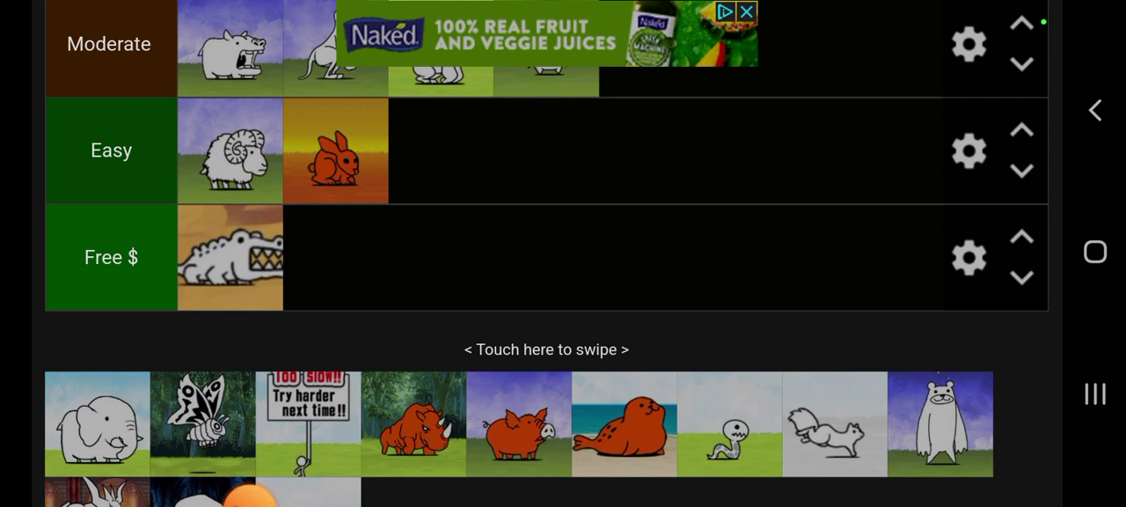
scroll(545, 220, "up", 4)
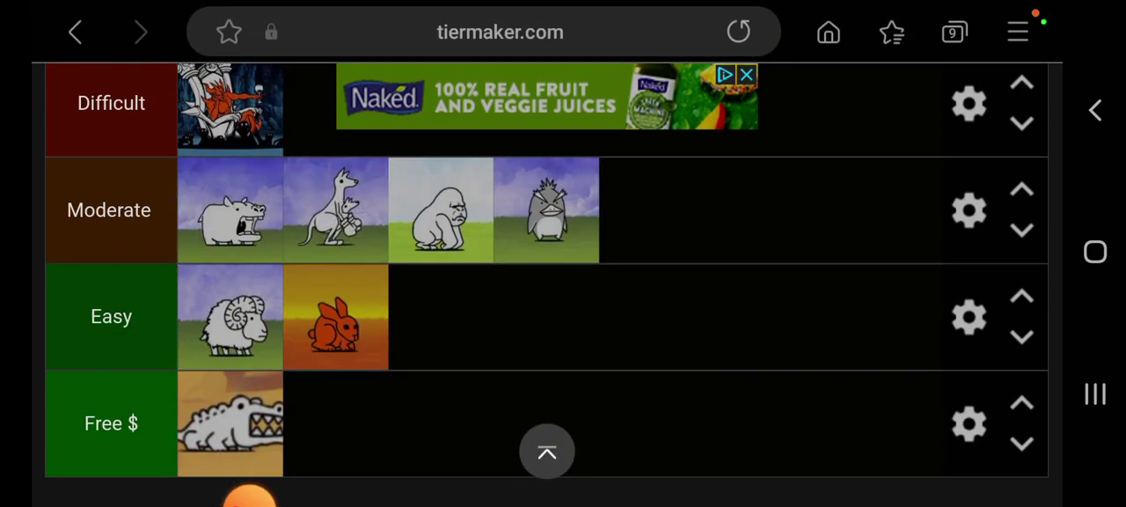
left_click_drag(231, 210, 344, 216)
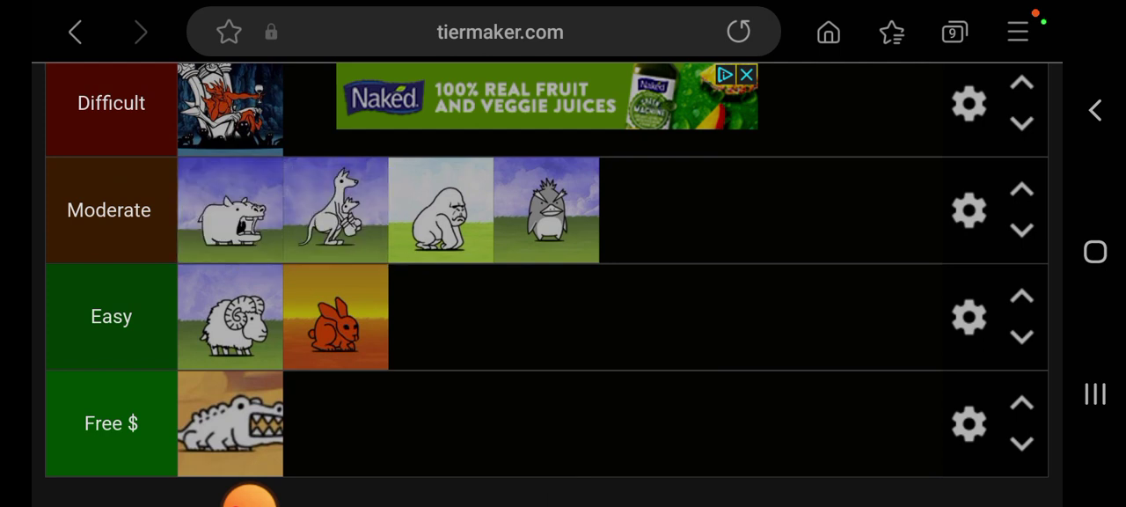
left_click_drag(231, 210, 493, 210)
scroll(546, 264, "down", 4)
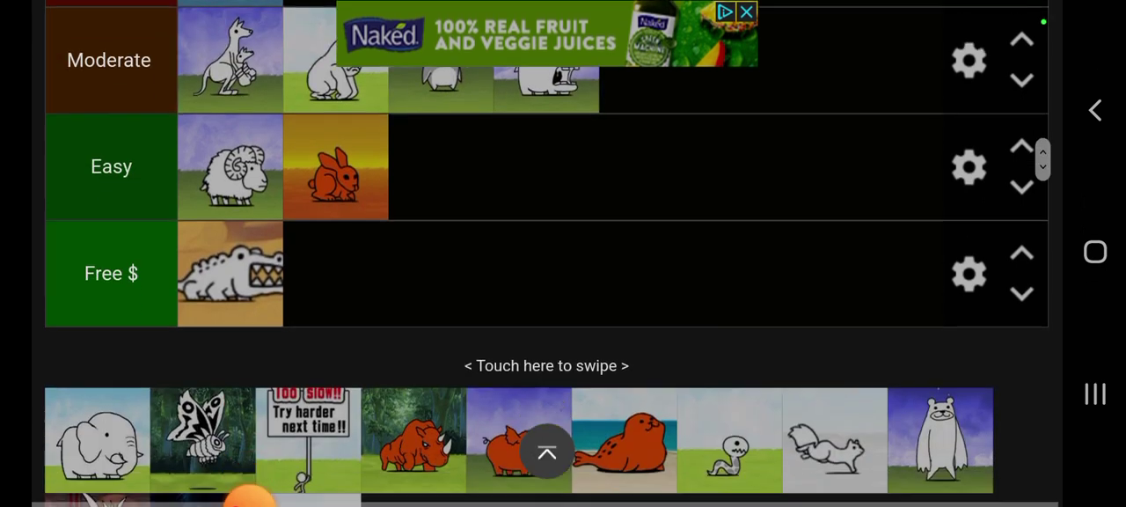
scroll(545, 264, "up", 1)
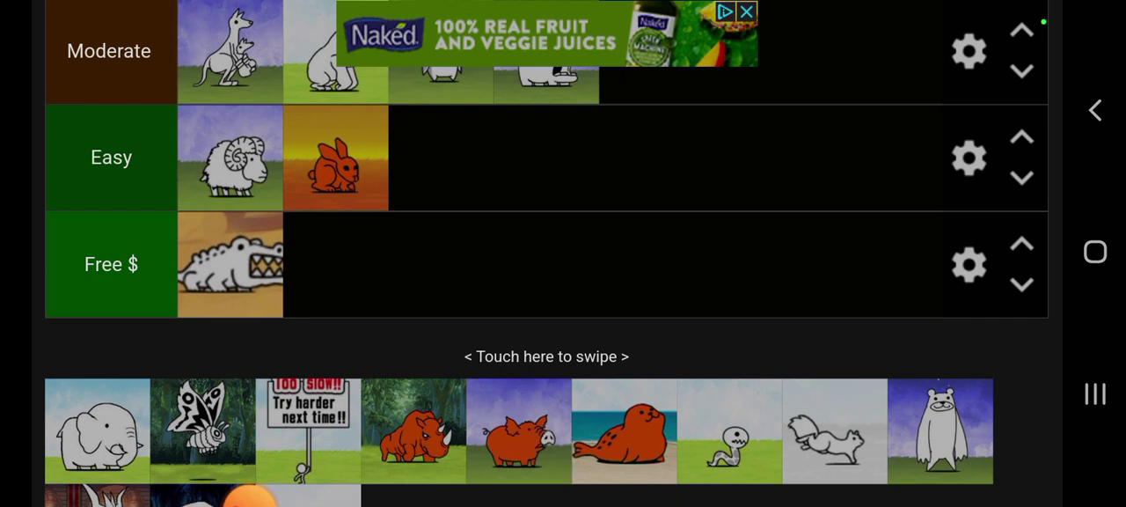
scroll(545, 264, "up", 1)
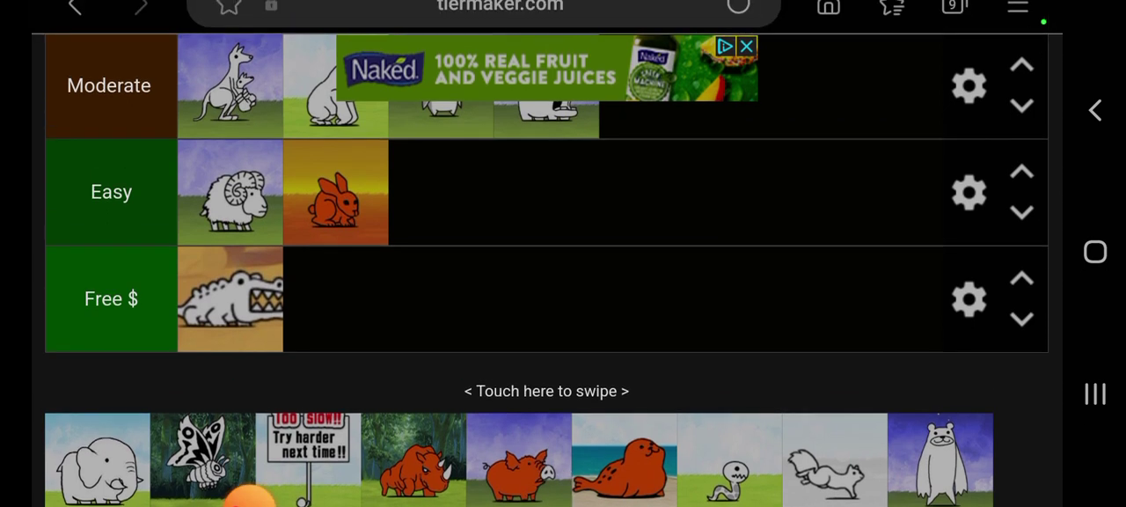
scroll(546, 264, "down", 2)
scroll(546, 264, "up", 3)
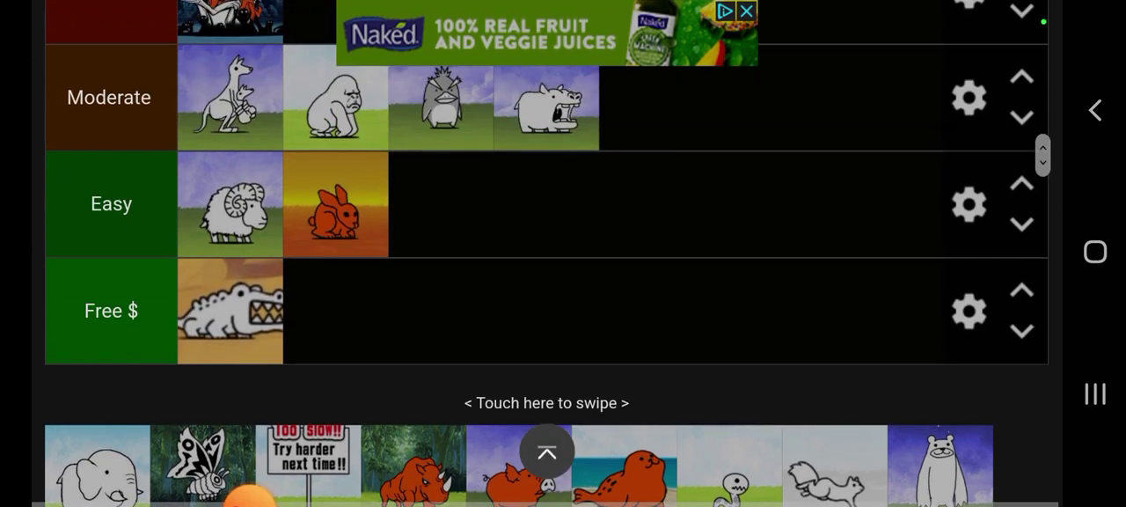
scroll(545, 264, "down", 1)
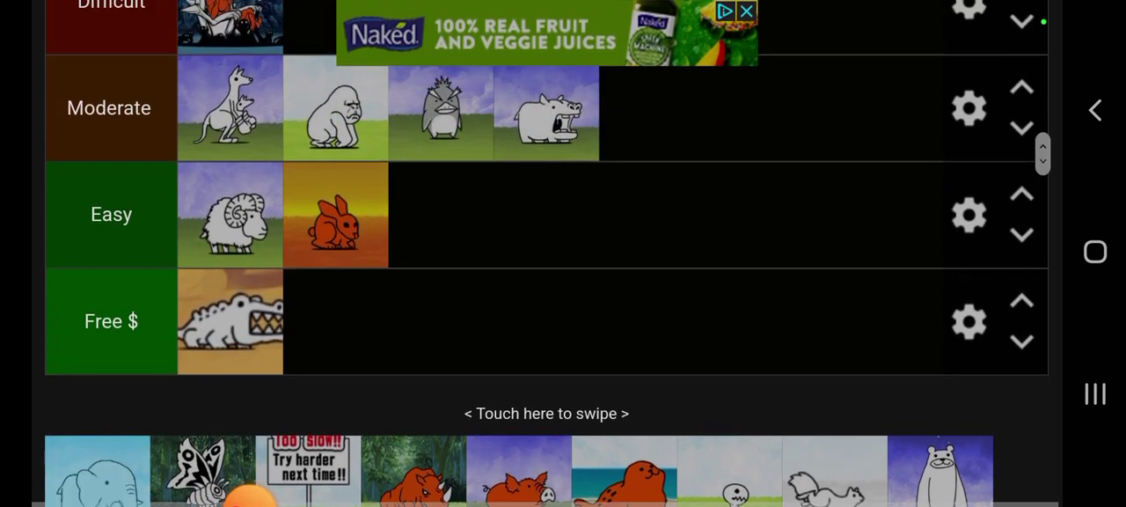
Rank the elephant and butterfly as Moderate and the red rhino as Difficult
mouse_move(97, 475)
left_mouse_down()
mouse_move(224, 145)
mouse_move(224, 110)
left_mouse_up()
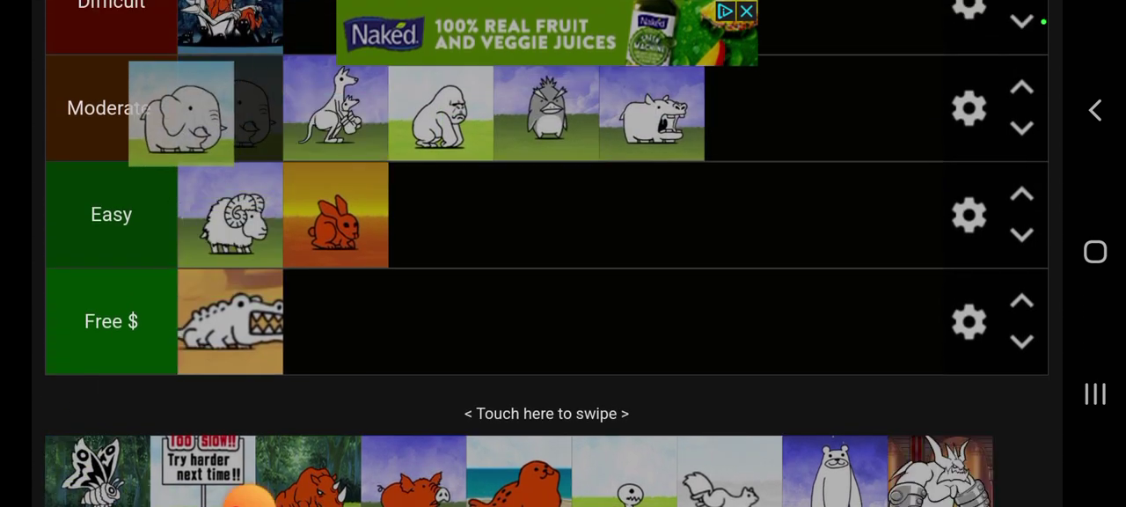
scroll(546, 264, "down", 1)
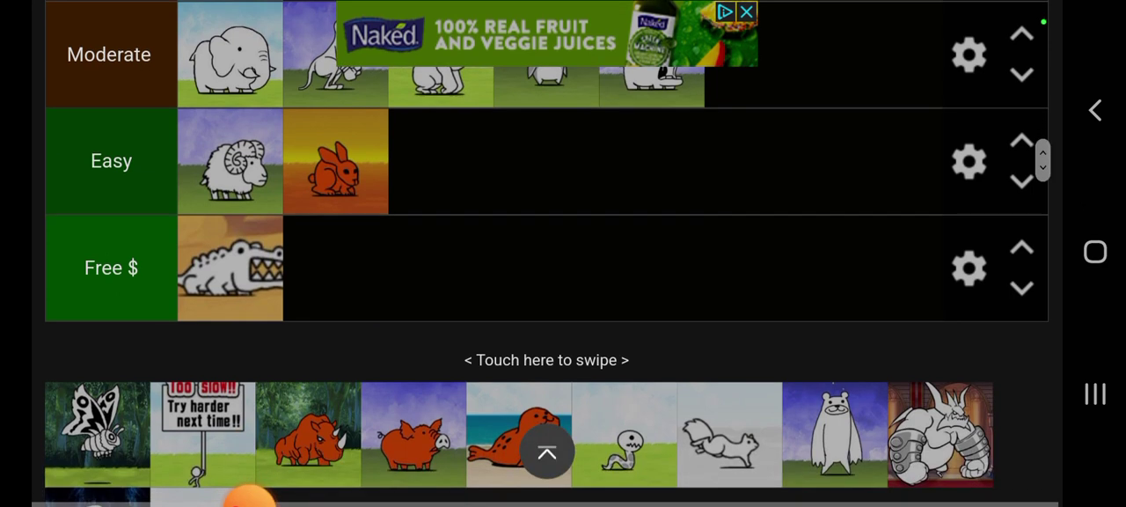
scroll(546, 263, "down", 1)
scroll(545, 264, "up", 2)
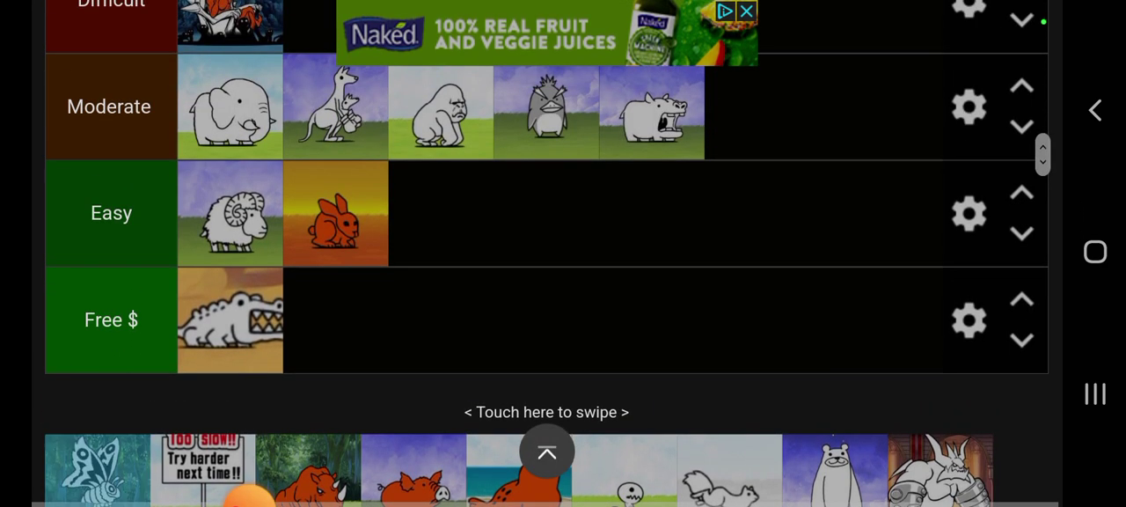
left_click_drag(97, 466, 336, 106)
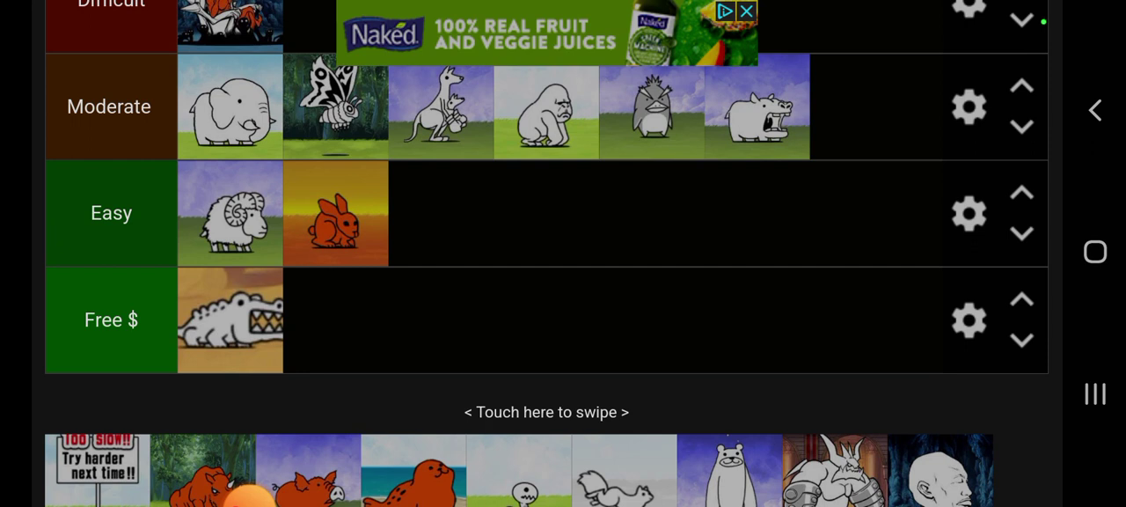
scroll(545, 264, "down", 1)
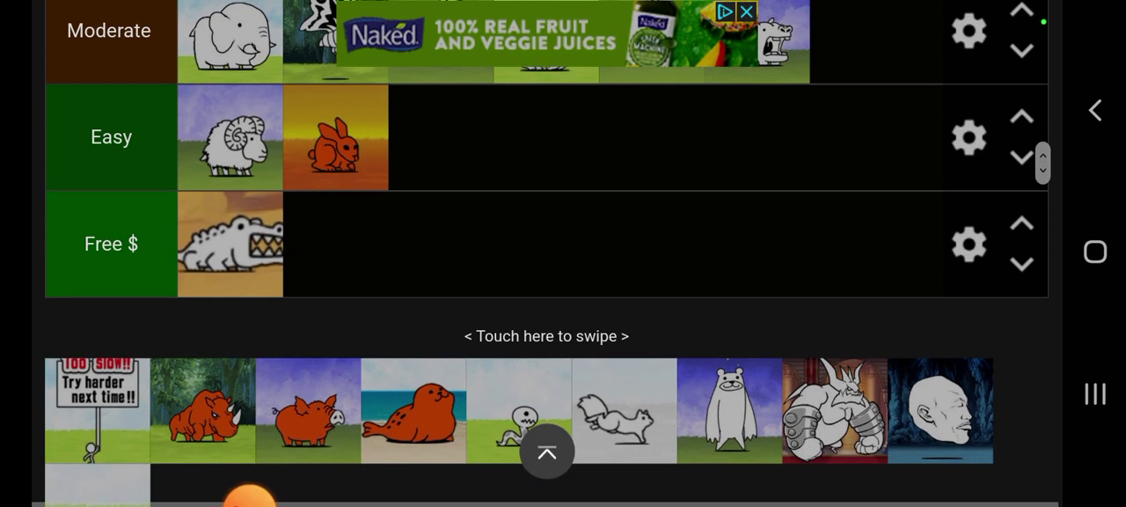
scroll(546, 264, "down", 1)
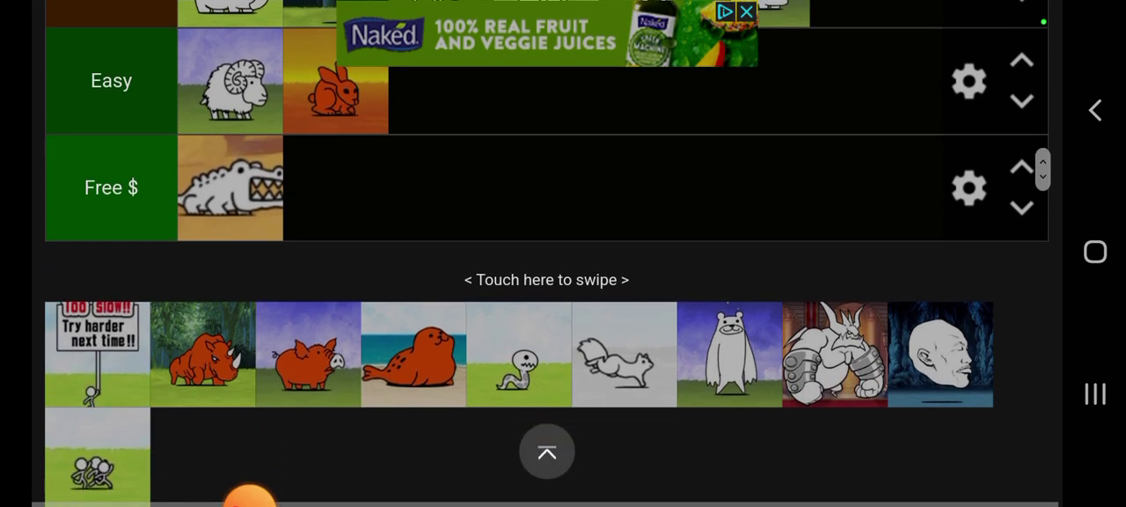
scroll(546, 264, "up", 1)
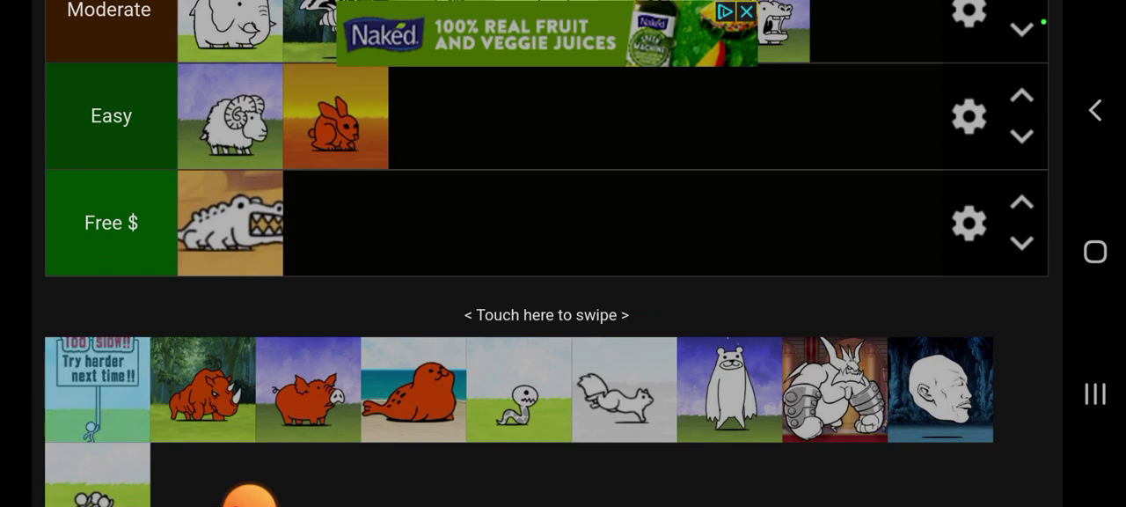
scroll(545, 264, "up", 2)
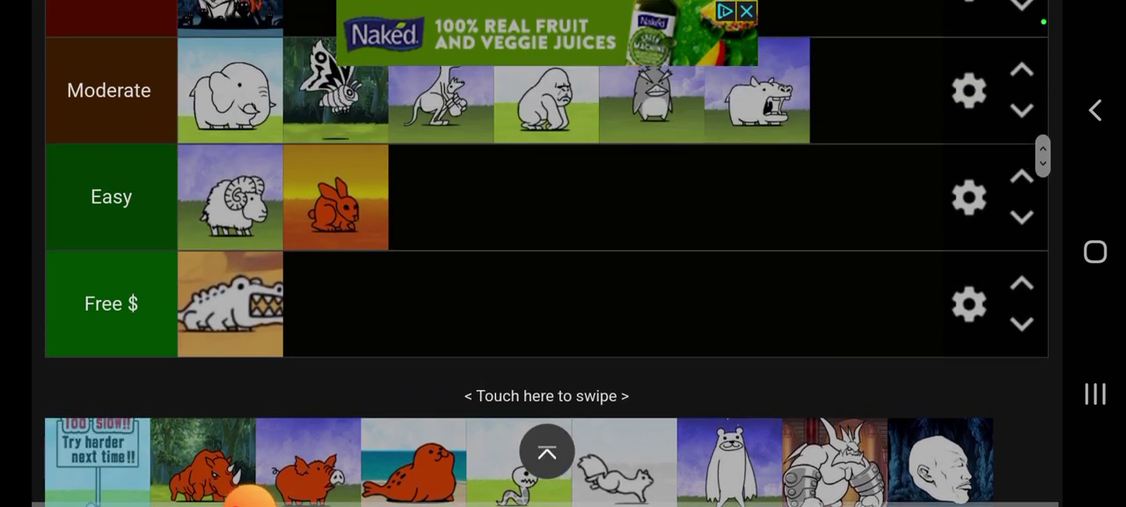
scroll(545, 264, "down", 2)
scroll(545, 264, "down", 1)
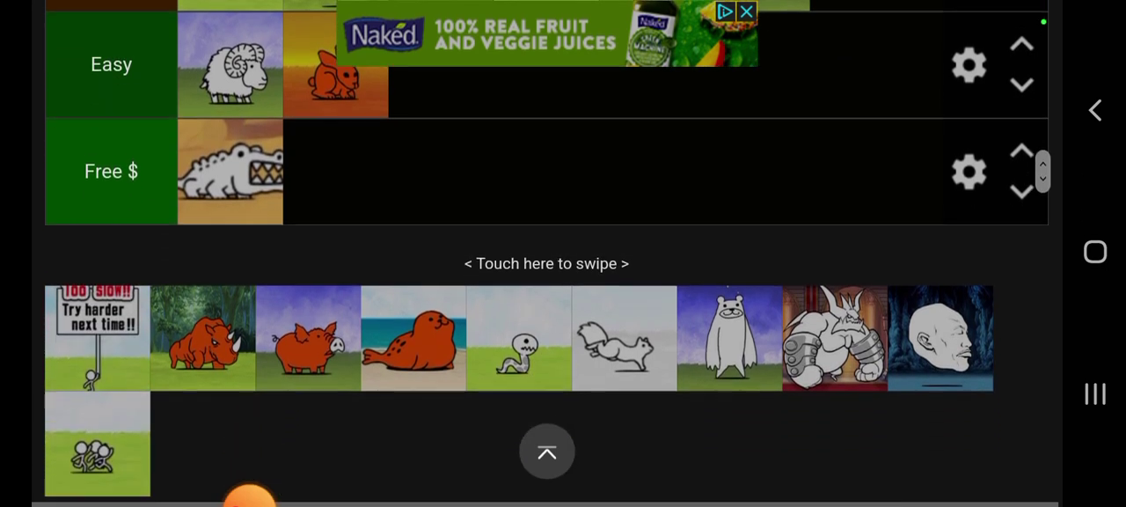
mouse_move(97, 359)
left_mouse_down()
mouse_move(179, 224)
mouse_move(334, 86)
left_mouse_up()
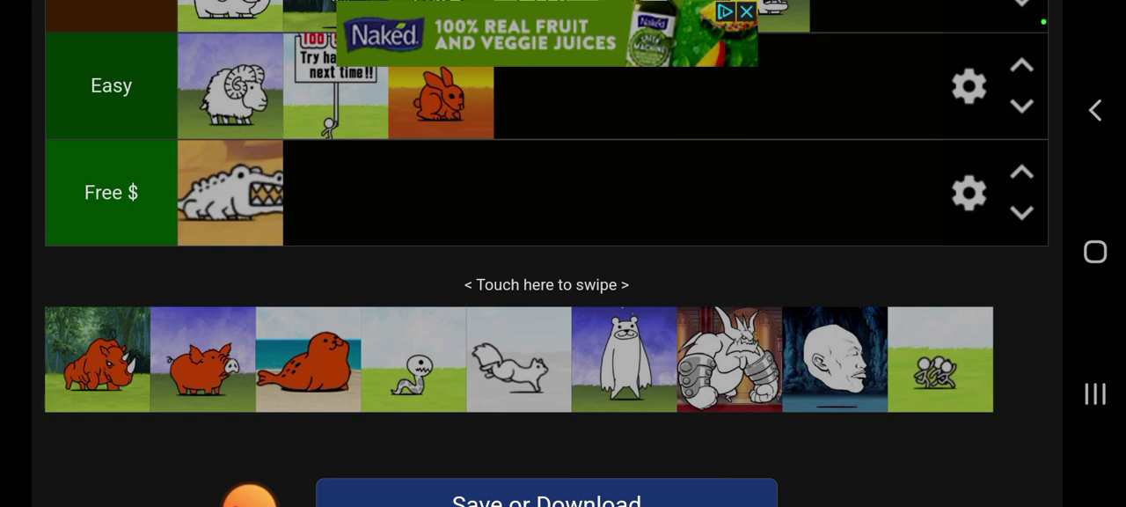
scroll(563, 264, "up", 1)
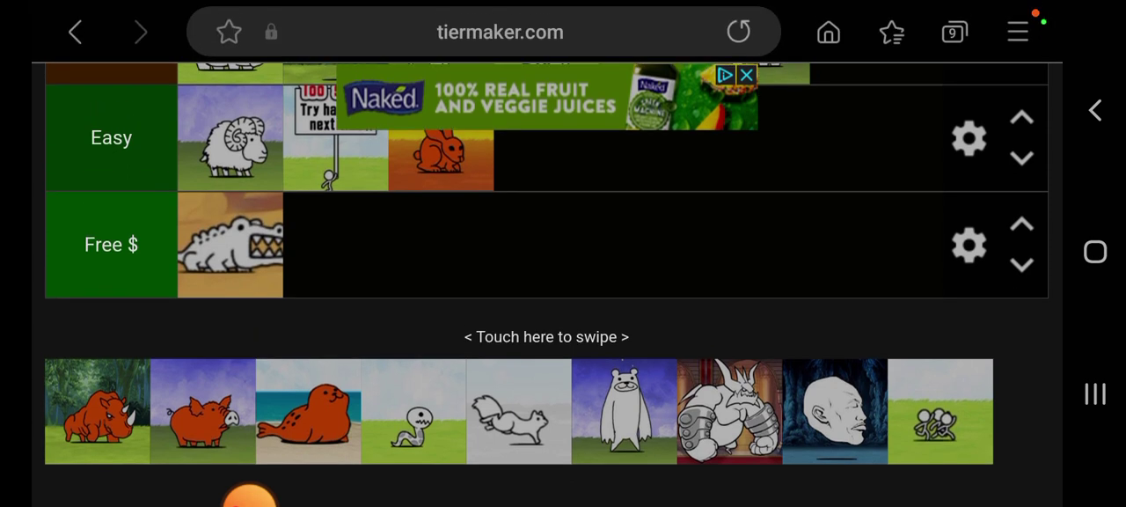
left_click_drag(97, 411, 336, 149)
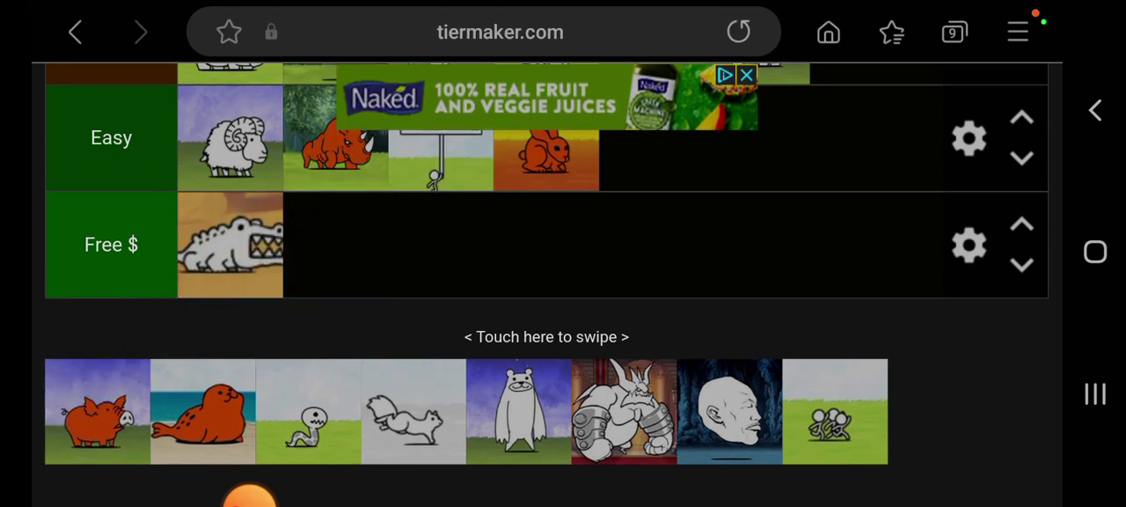
scroll(563, 264, "up", 3)
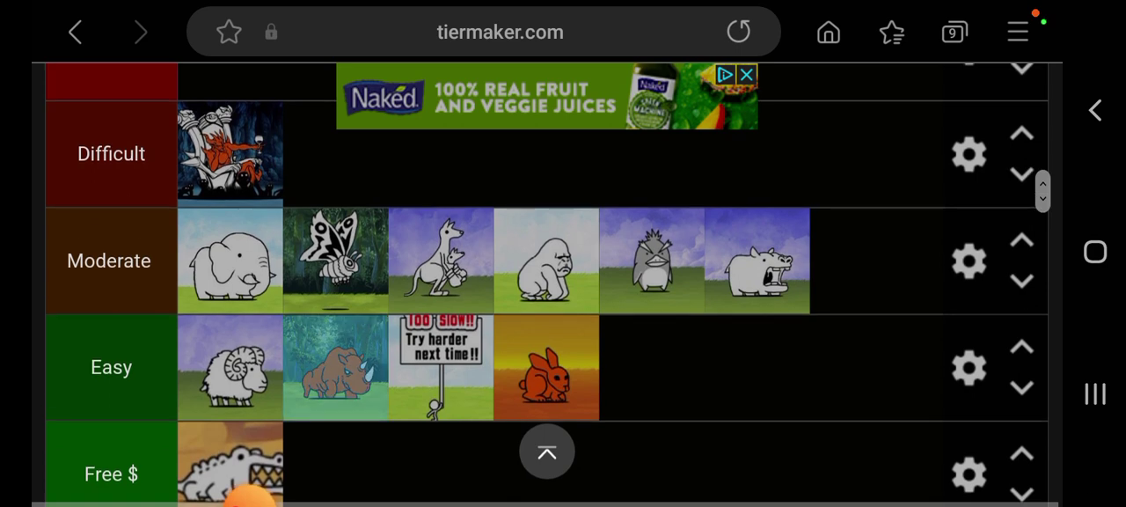
left_click_drag(336, 367, 336, 154)
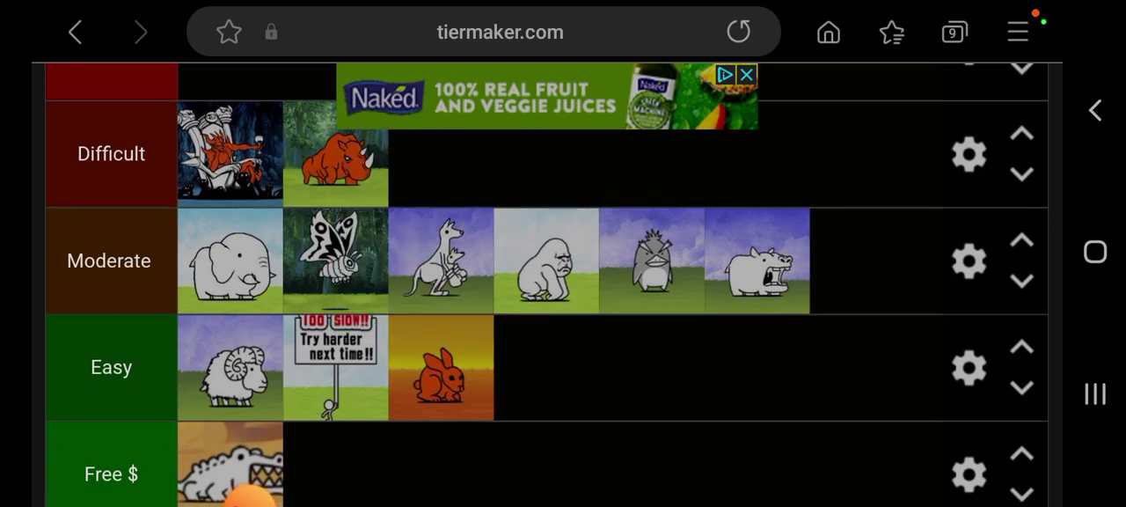
scroll(563, 264, "down", 4)
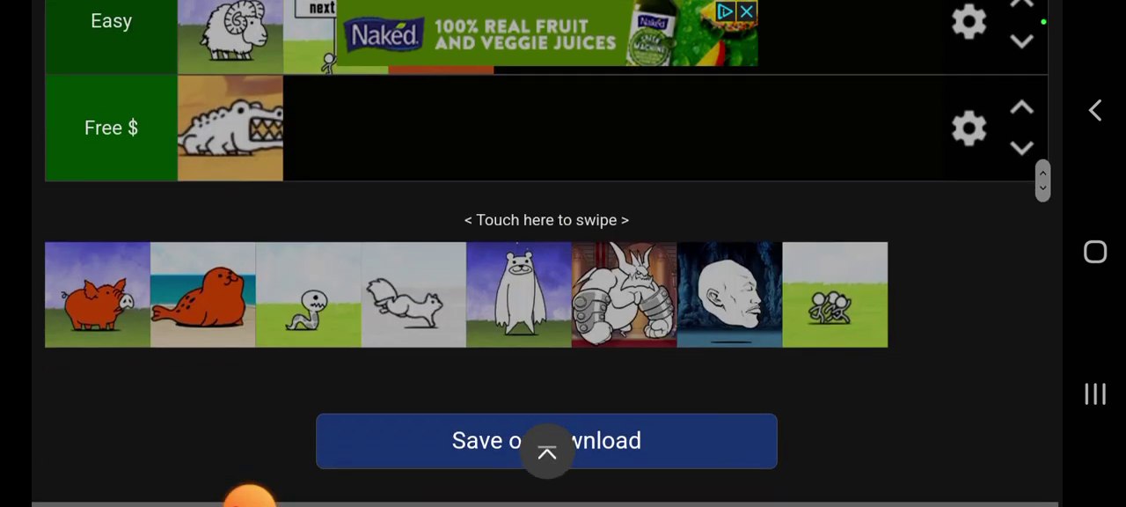
mouse_move(97, 299)
left_mouse_down()
mouse_move(235, 233)
mouse_move(212, 39)
left_mouse_up()
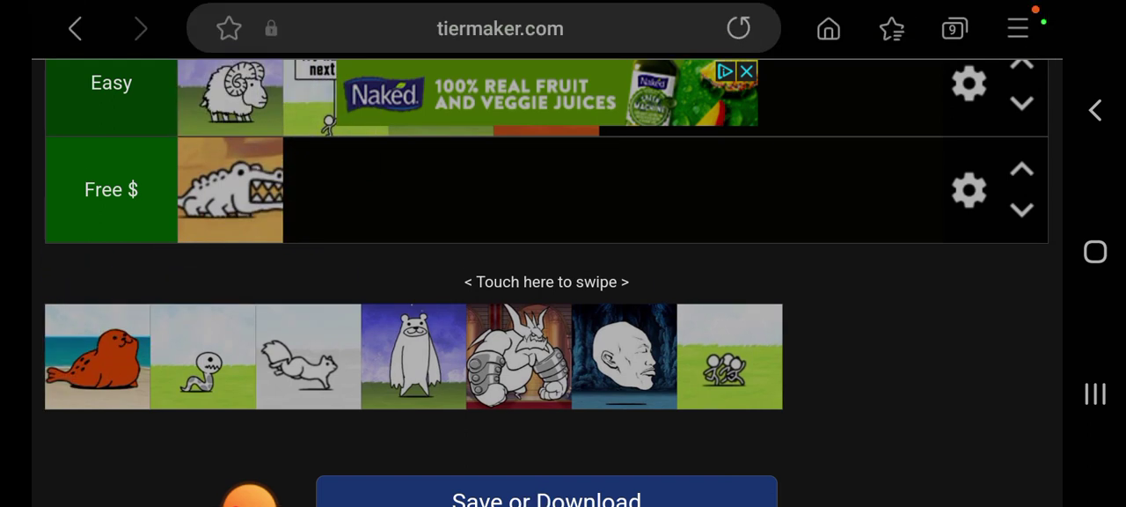
scroll(563, 264, "up", 4)
Put the pig and penguin at the front of Easy and move the seal into Moderate
left_click_drag(438, 211, 231, 211)
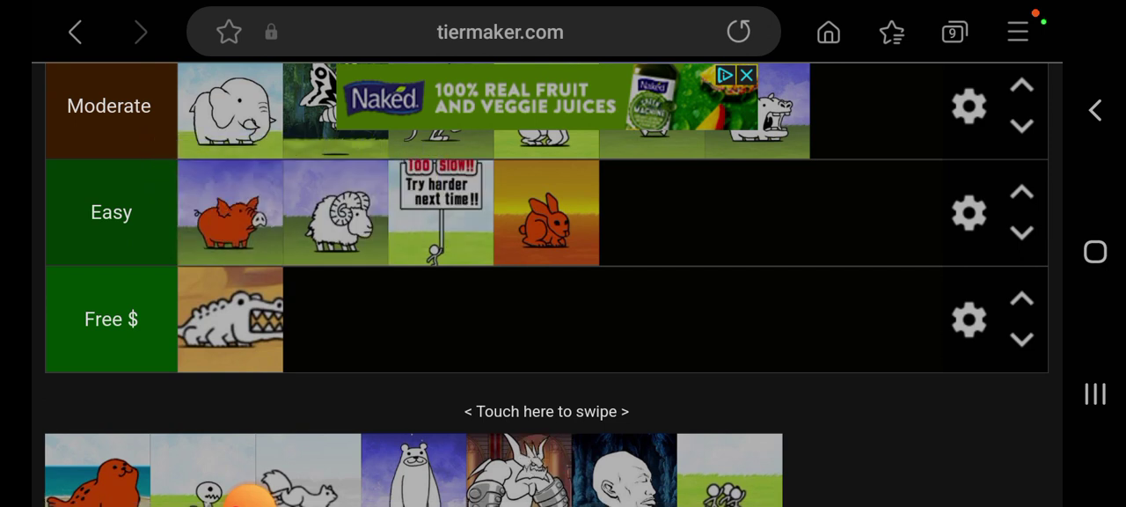
scroll(563, 264, "up", 2)
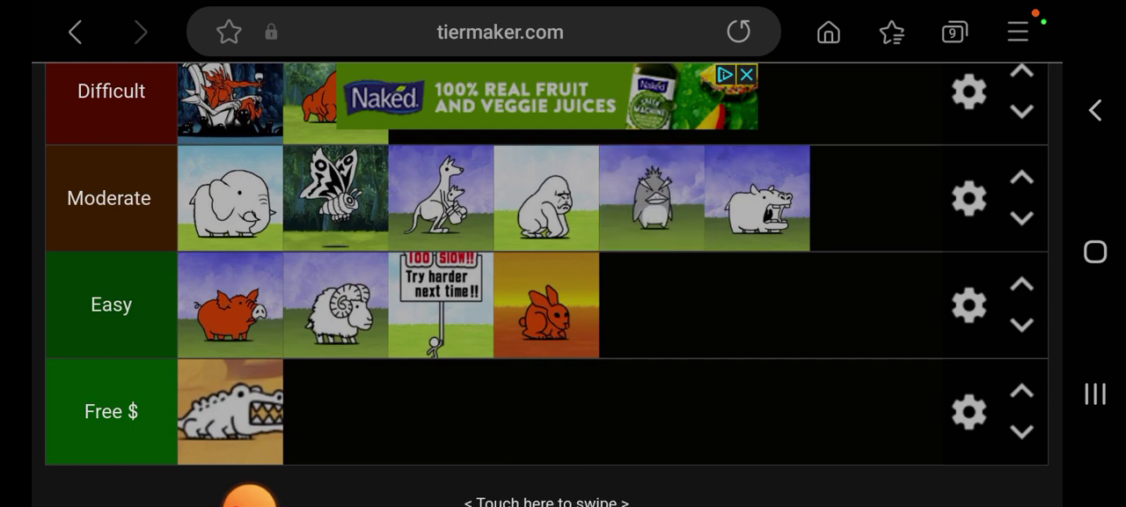
left_click_drag(651, 198, 230, 304)
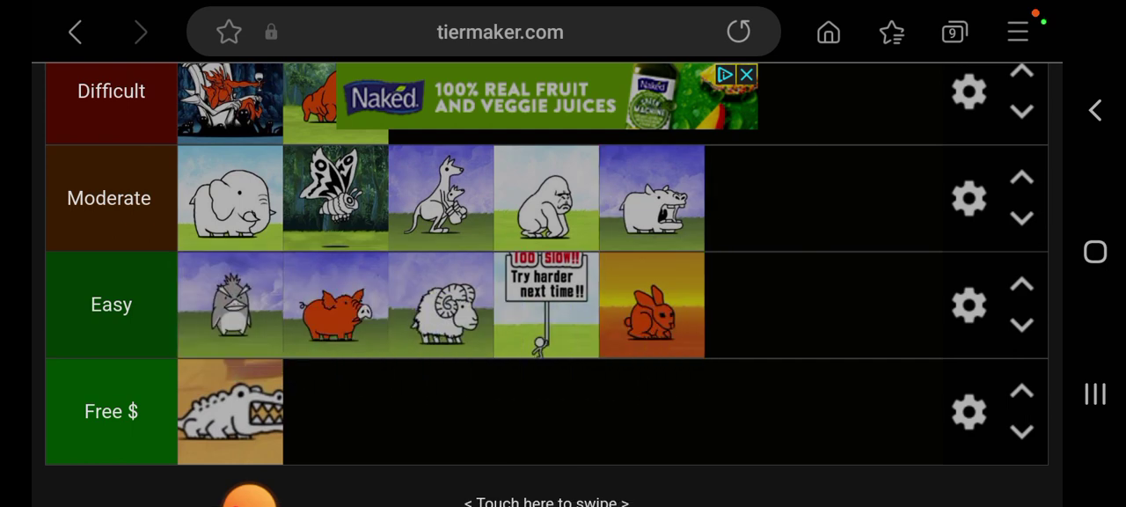
scroll(546, 308, "down", 5)
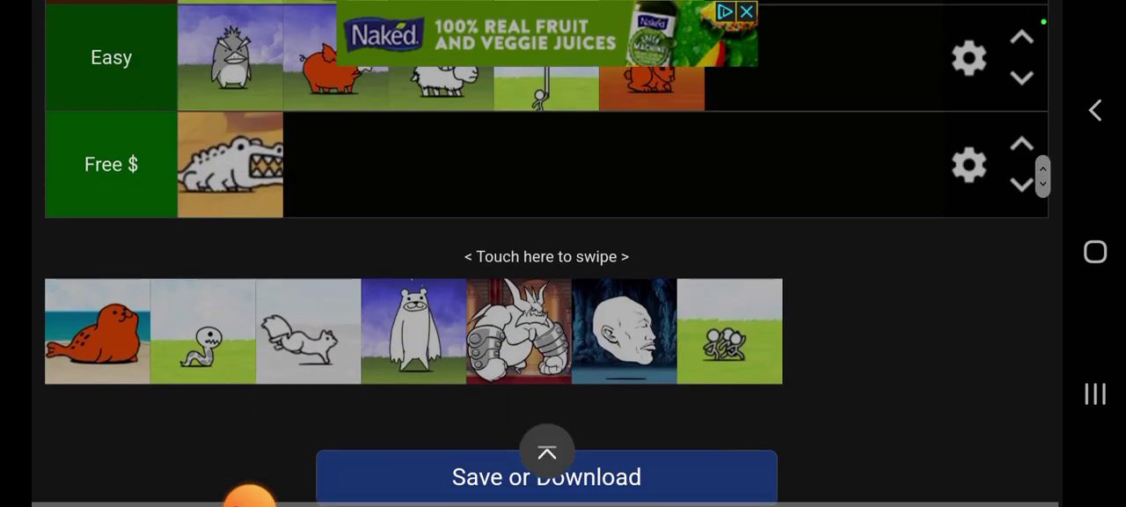
left_click_drag(97, 331, 651, 70)
scroll(545, 264, "up", 5)
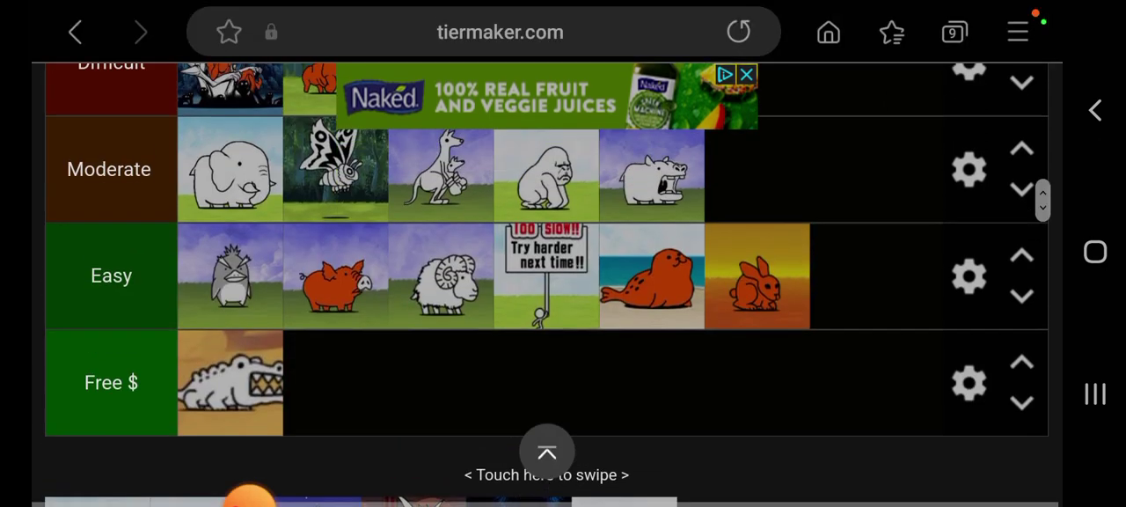
scroll(545, 264, "up", 1)
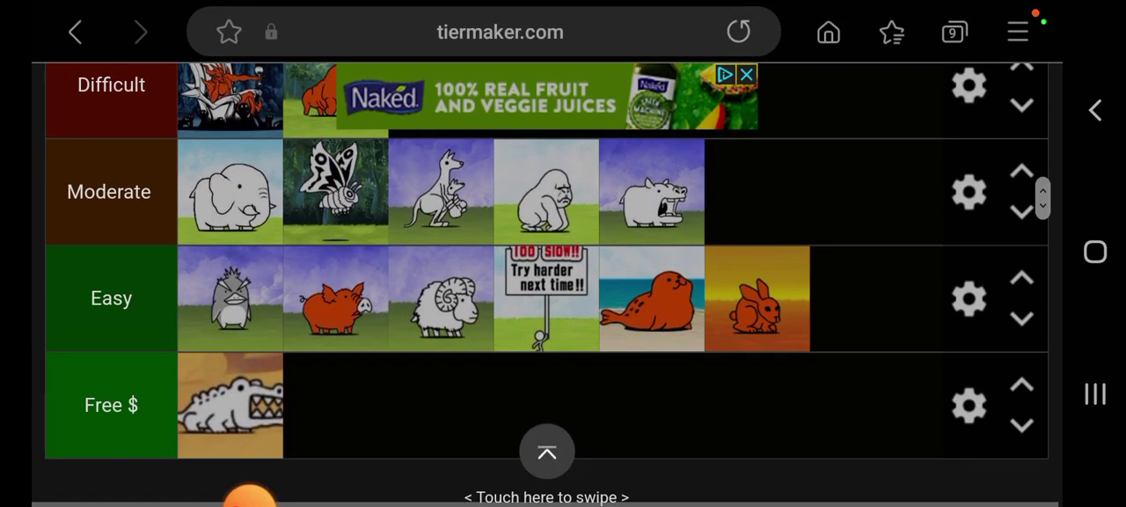
scroll(545, 264, "down", 1)
scroll(545, 264, "up", 3)
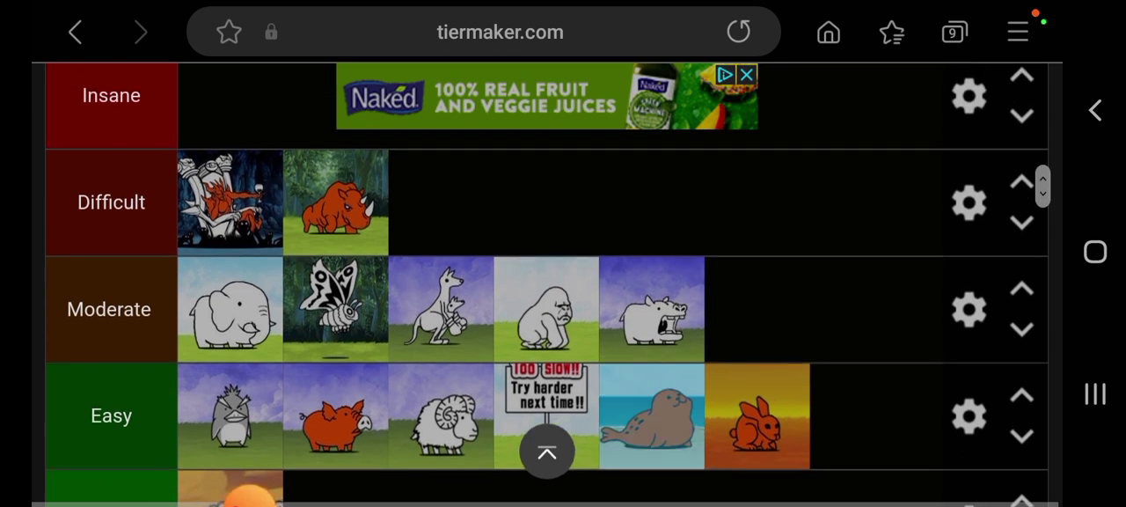
scroll(545, 264, "down", 1)
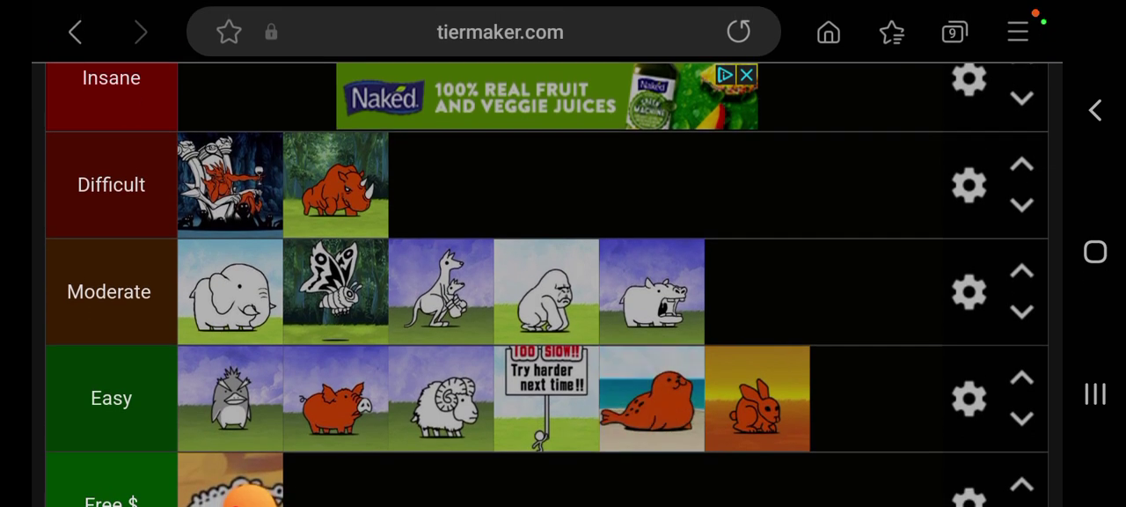
mouse_move(652, 398)
left_mouse_down()
mouse_move(539, 300)
mouse_move(545, 291)
left_mouse_up()
scroll(546, 264, "down", 6)
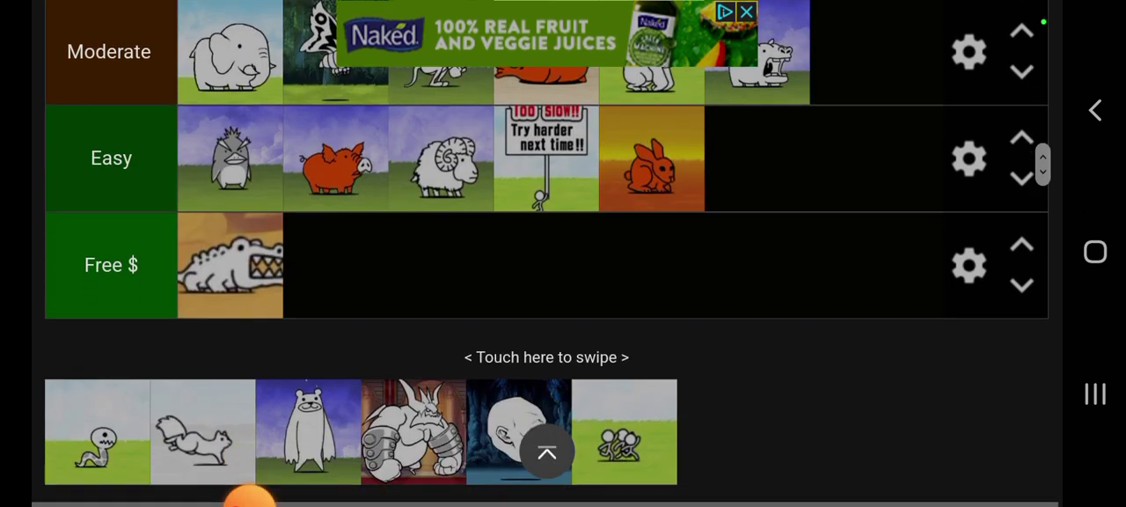
Add the snake and flying squirrel to Free $ and place the bear first in Moderate
left_click_drag(97, 404, 336, 237)
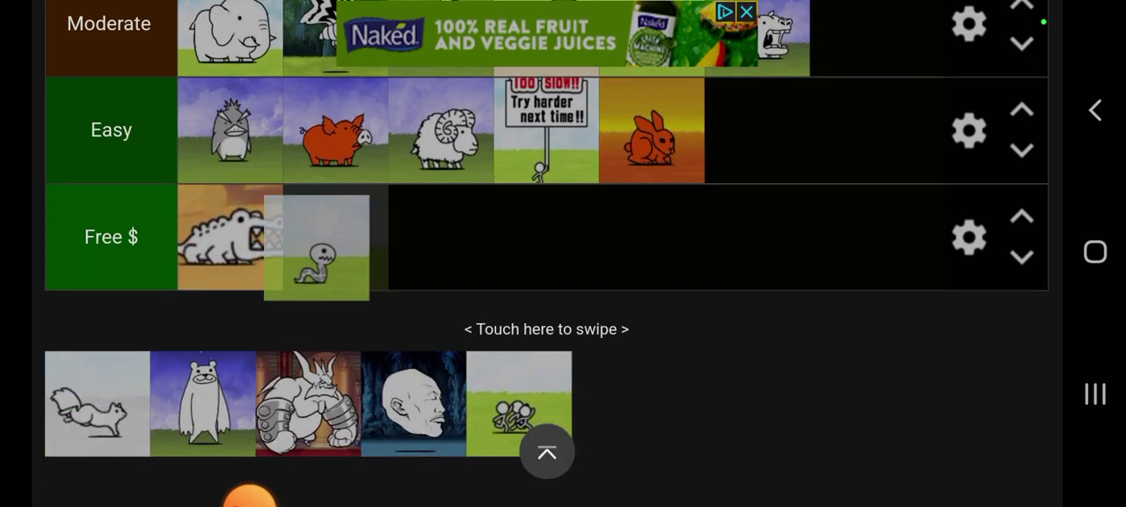
left_click_drag(97, 404, 336, 237)
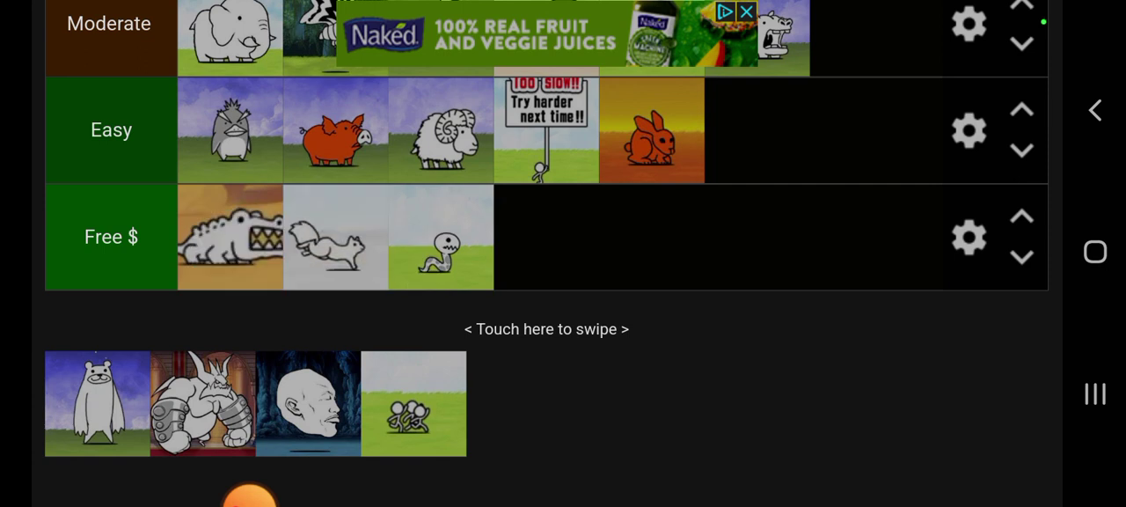
scroll(545, 264, "up", 1)
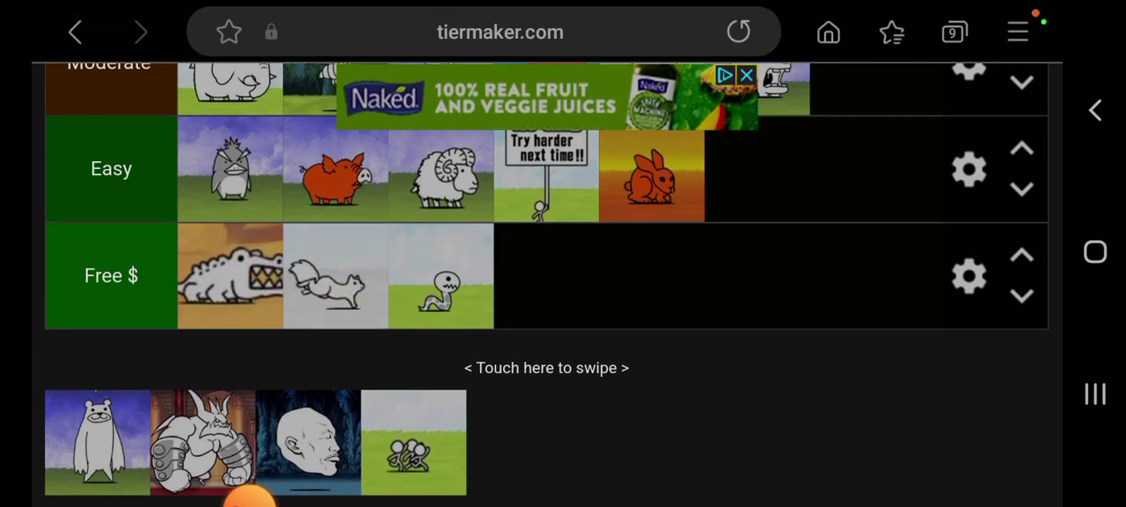
scroll(545, 264, "up", 1)
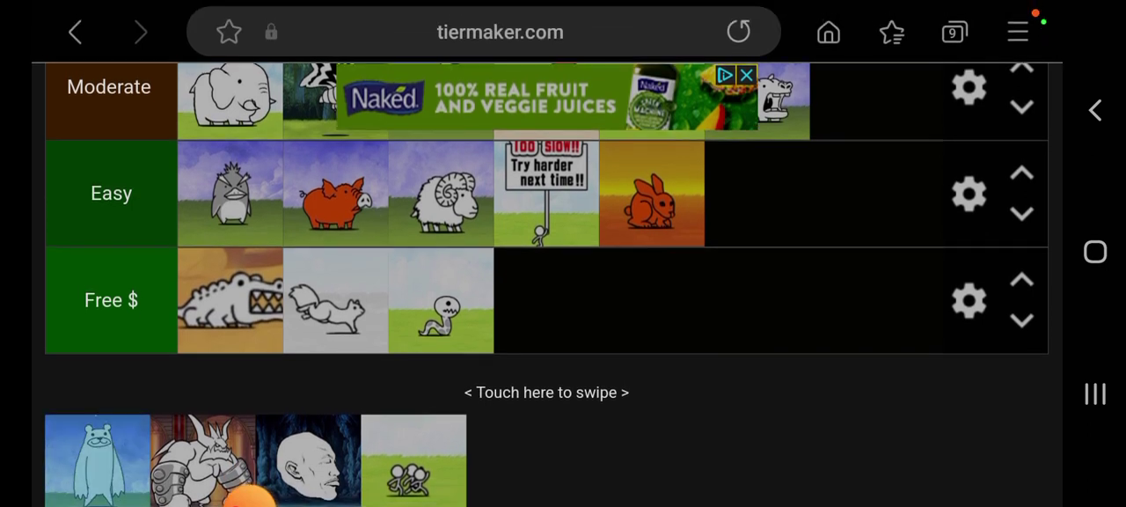
scroll(545, 264, "down", 1)
scroll(545, 264, "up", 1)
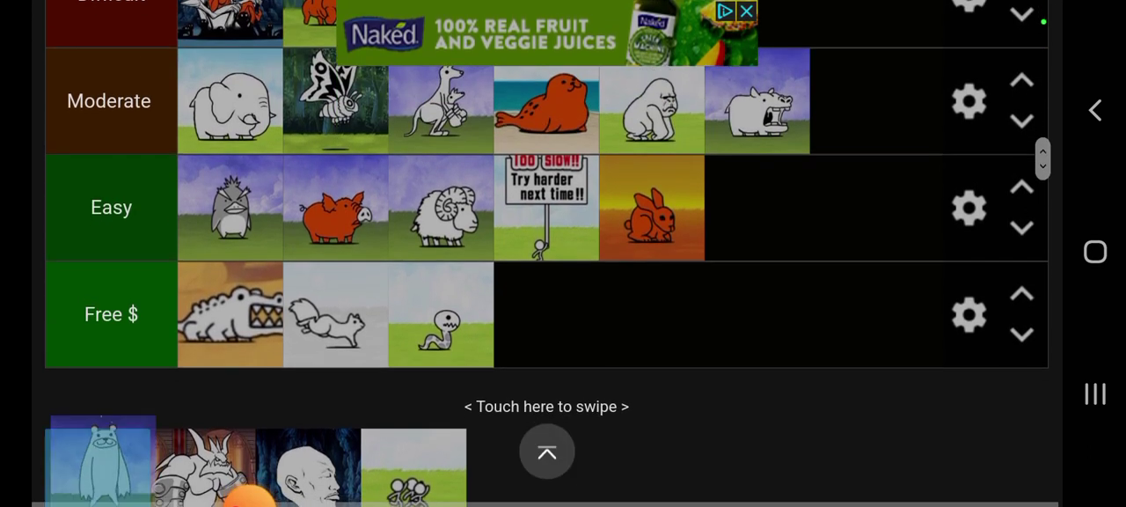
left_click_drag(97, 466, 272, 123)
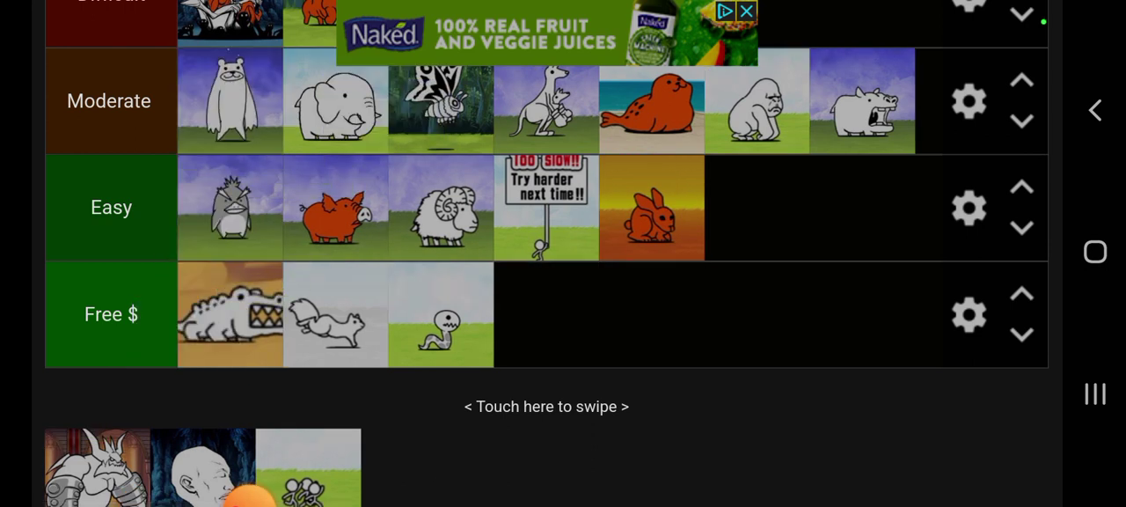
scroll(545, 264, "down", 2)
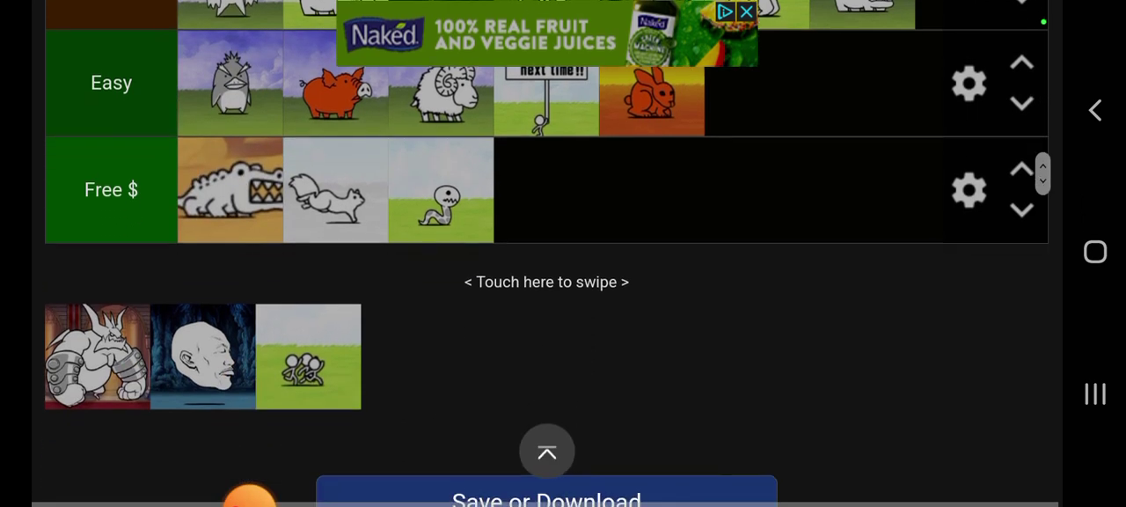
left_click_drag(97, 354, 757, 88)
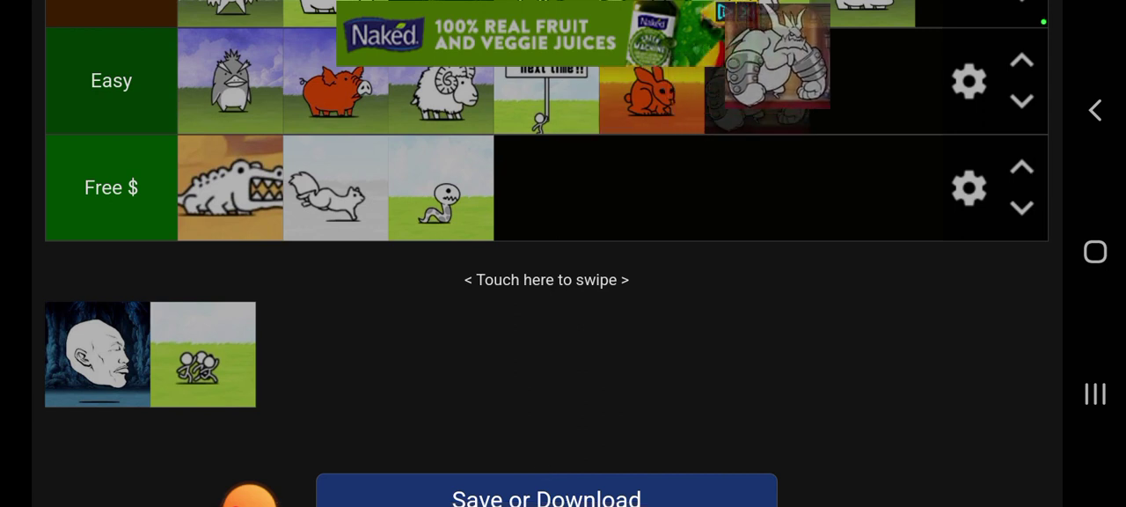
scroll(546, 264, "up", 4)
Rank the mecha as Insane and the bald face as Difficult, and put the birds first in Free $
left_click_drag(756, 390, 440, 175)
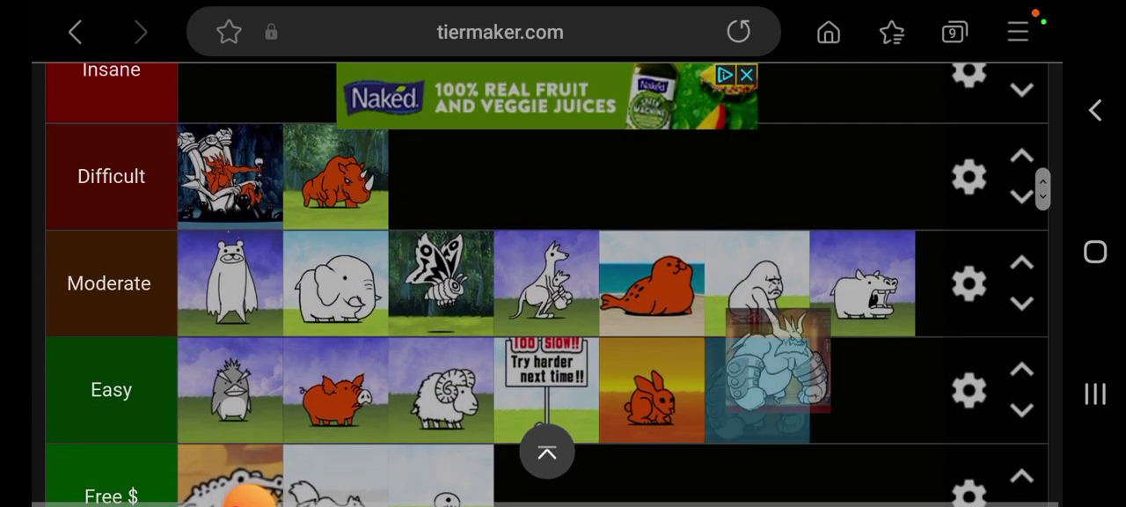
scroll(546, 264, "up", 2)
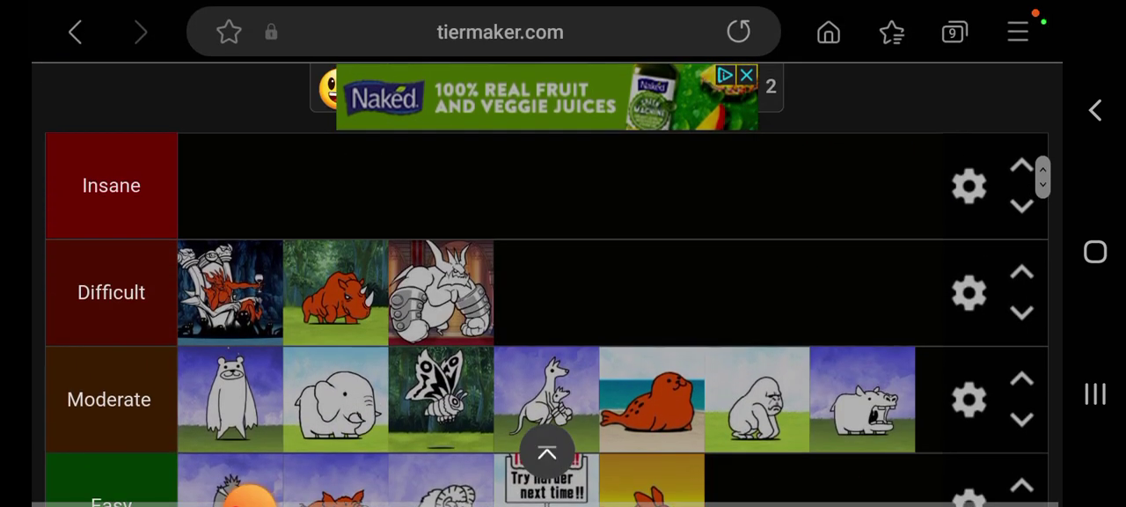
left_click_drag(440, 290, 229, 185)
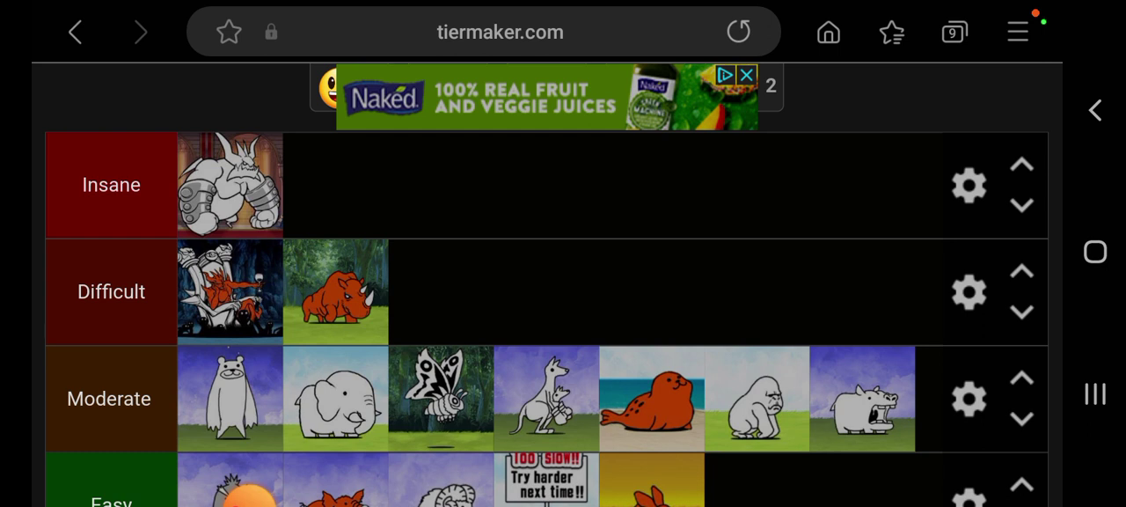
scroll(563, 308, "down", 3)
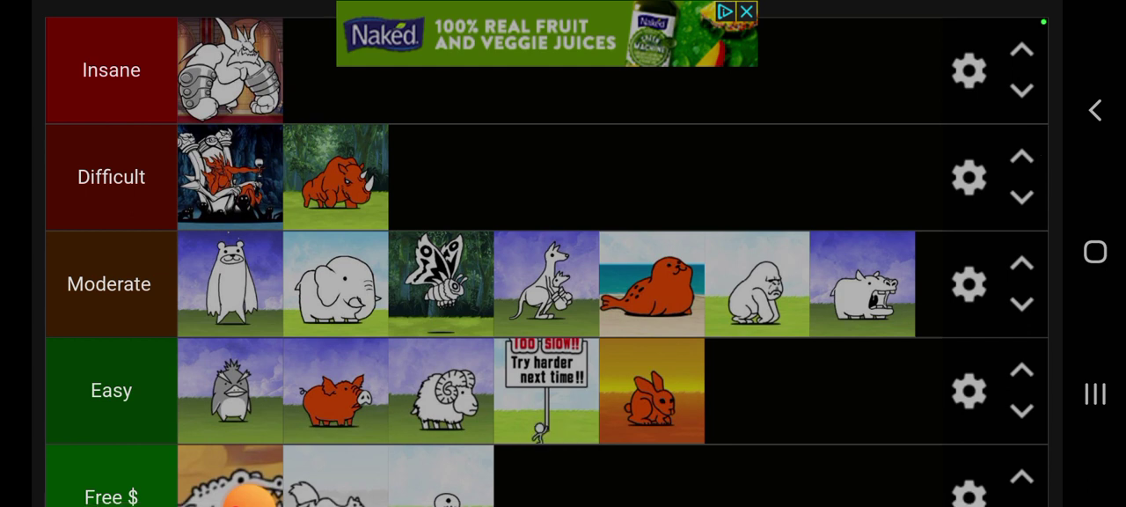
scroll(563, 264, "down", 5)
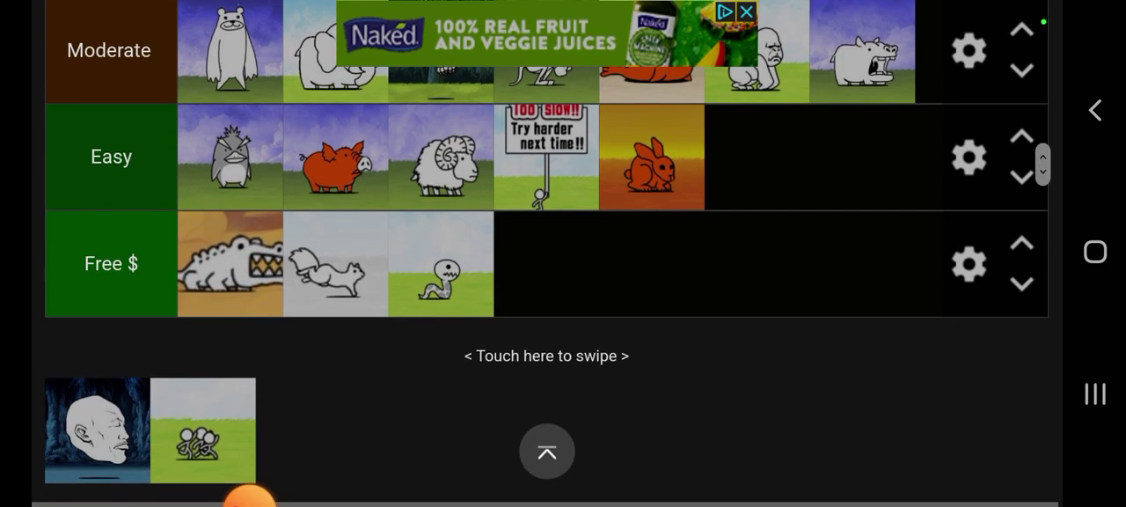
left_click_drag(97, 430, 651, 157)
scroll(563, 264, "up", 4)
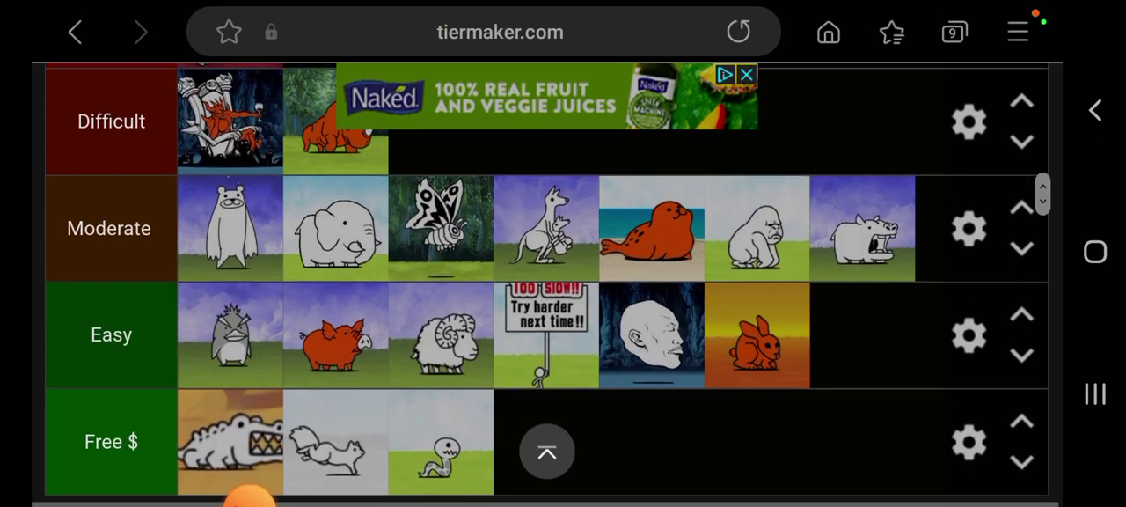
mouse_move(651, 334)
left_mouse_down()
mouse_move(396, 124)
mouse_move(440, 146)
mouse_move(335, 132)
left_mouse_up()
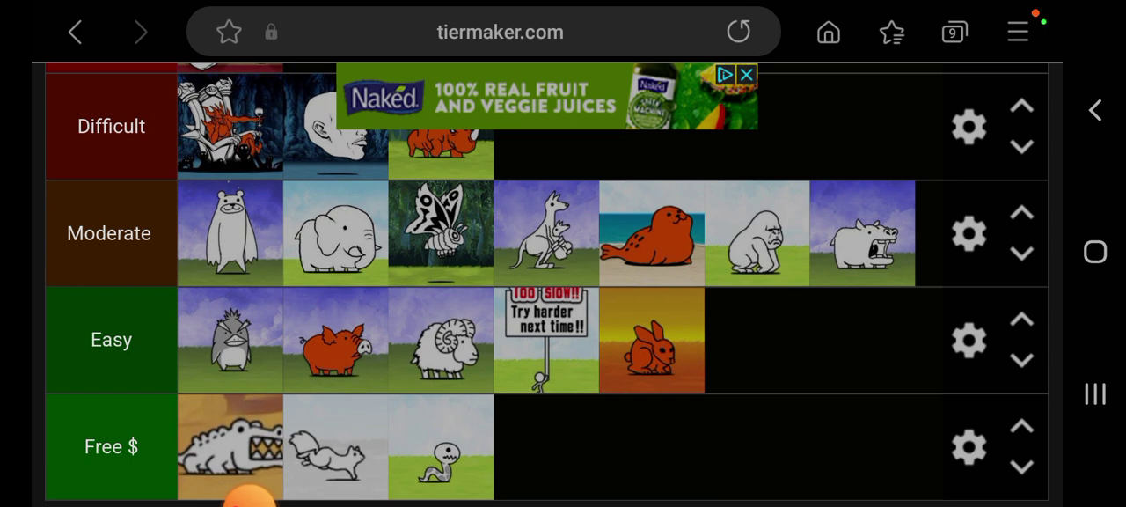
scroll(563, 264, "down", 5)
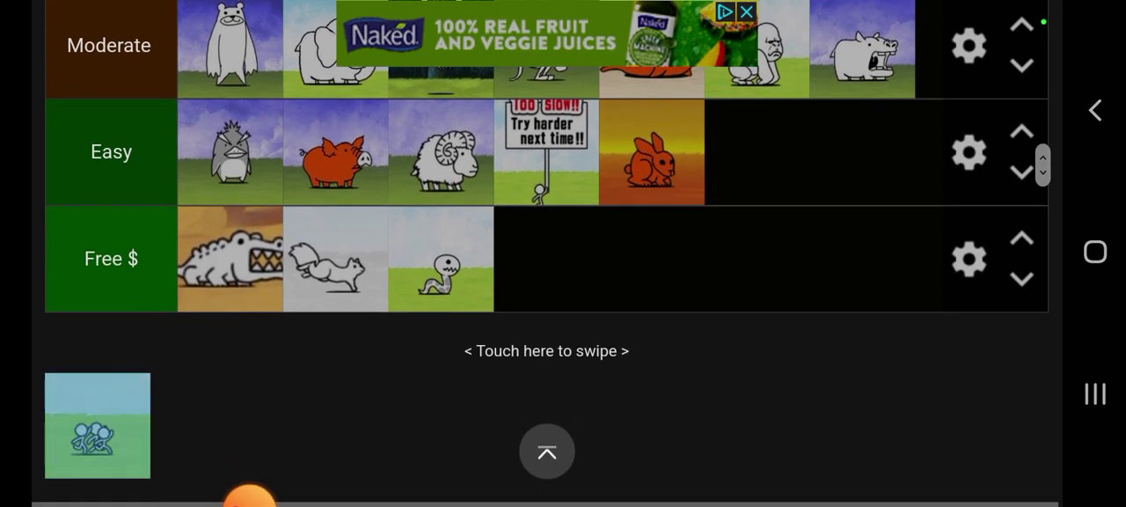
mouse_move(97, 425)
left_mouse_down()
mouse_move(483, 334)
mouse_move(229, 260)
mouse_move(334, 264)
left_mouse_up()
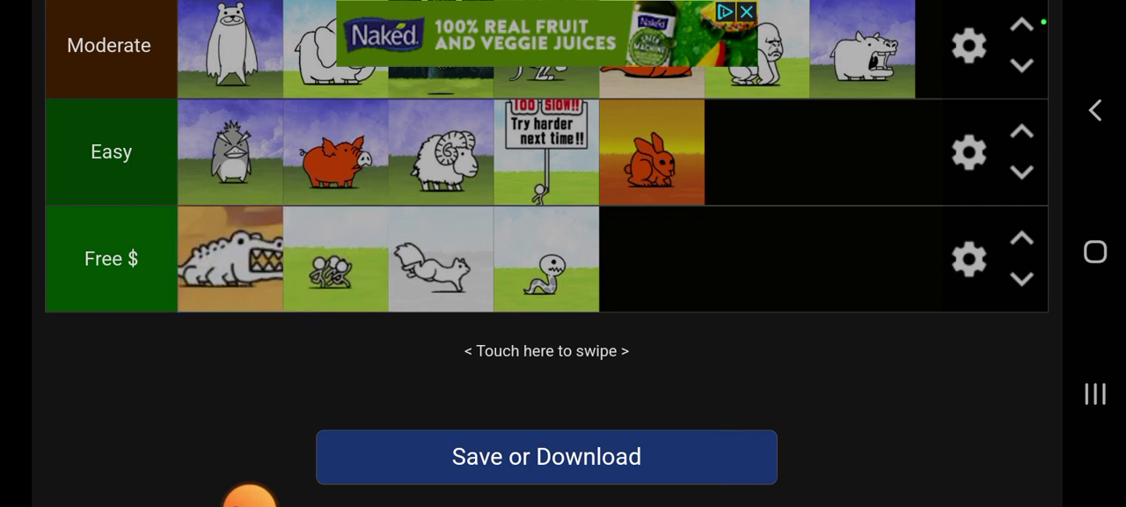
left_click_drag(334, 264, 228, 264)
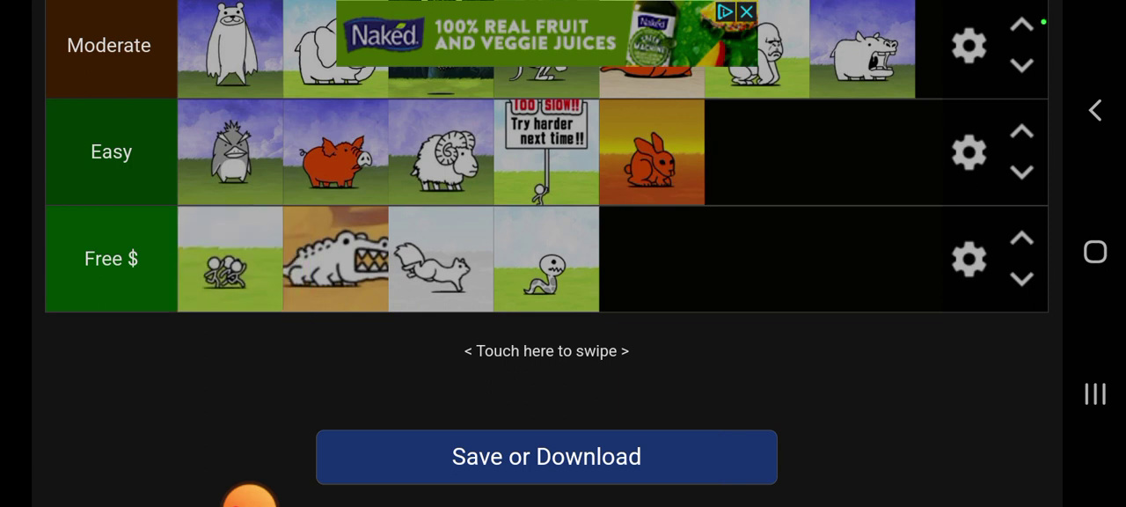
scroll(546, 264, "up", 3)
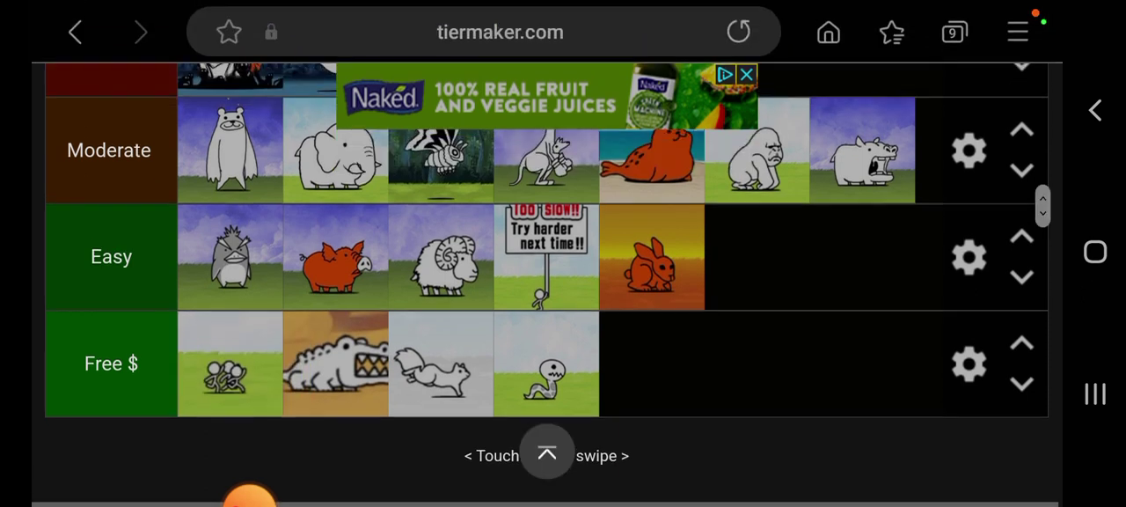
scroll(546, 264, "up", 3)
scroll(545, 264, "up", 3)
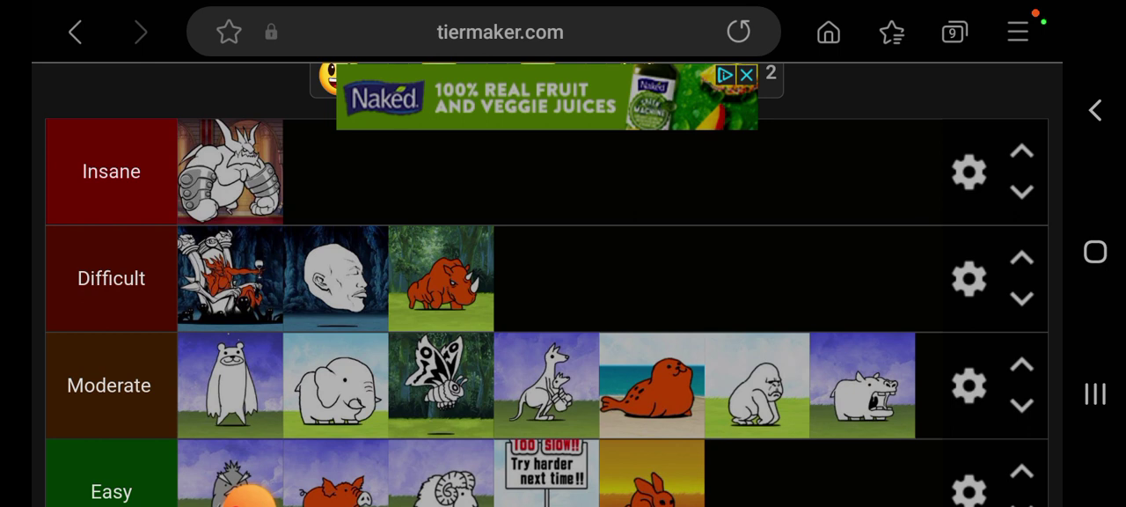
scroll(563, 308, "down", 3)
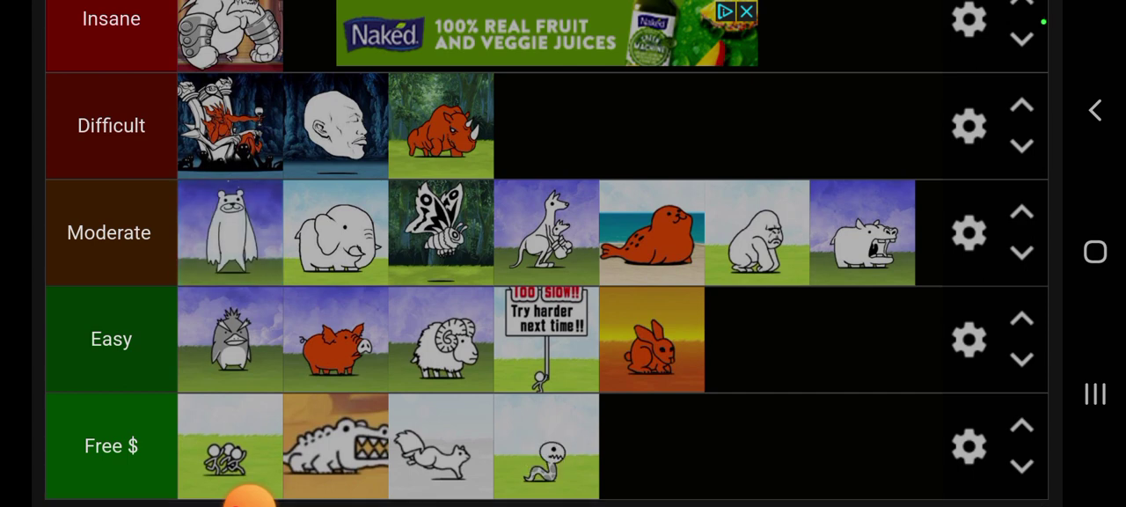
scroll(563, 308, "down", 2)
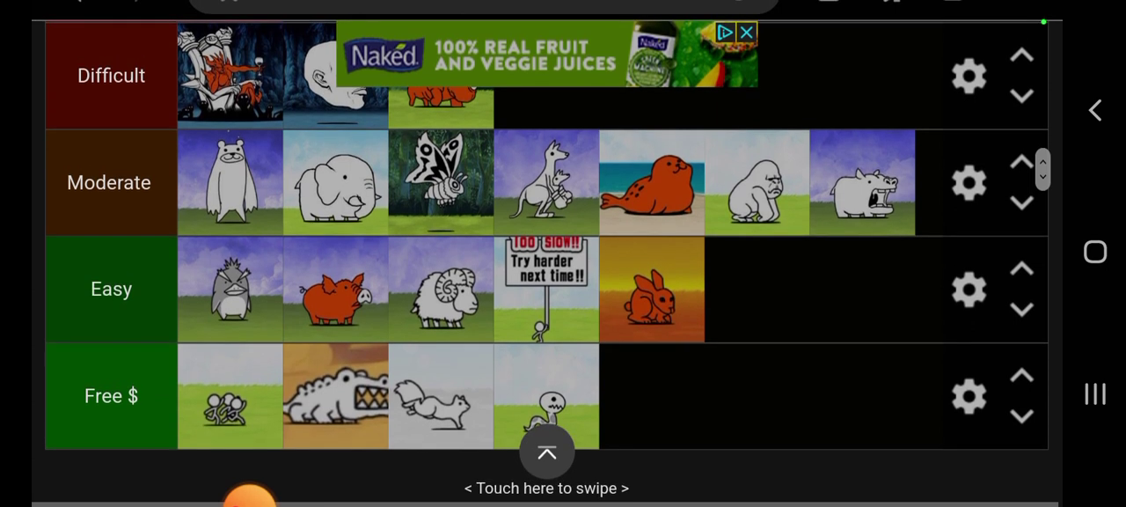
scroll(563, 264, "down", 1)
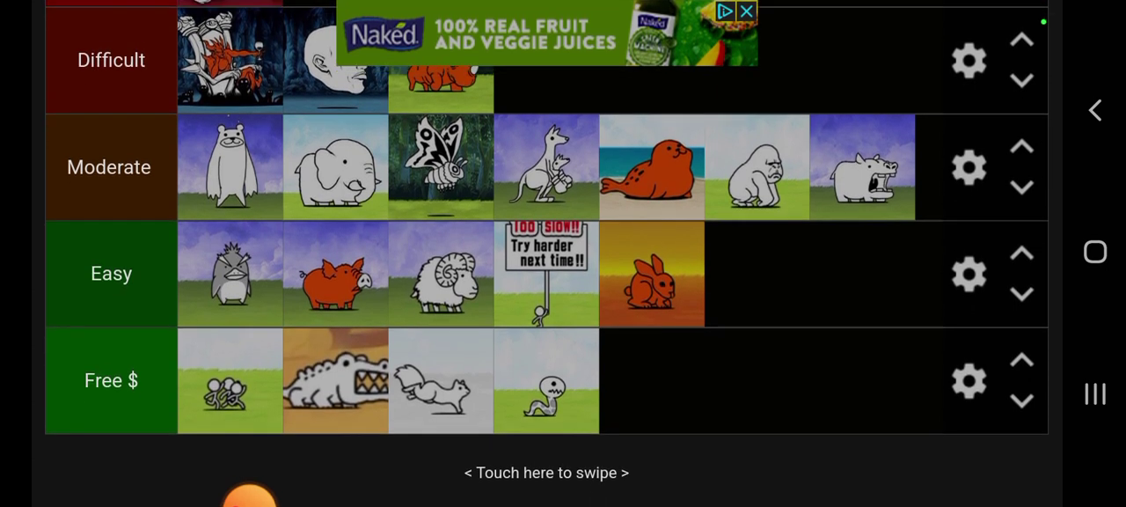